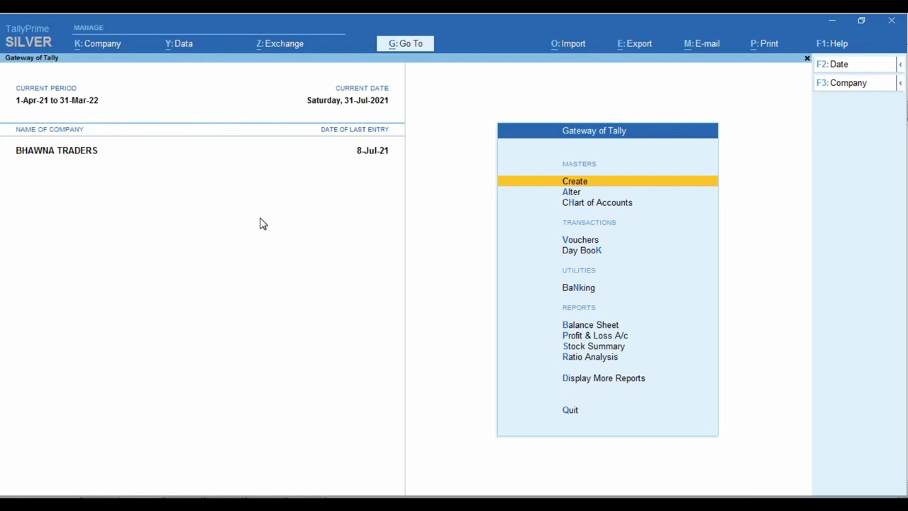
# Step: Bring up the Excel salary sheet and mark its account title and first 1/4/2021 entry
pyautogui.click(359, 498)
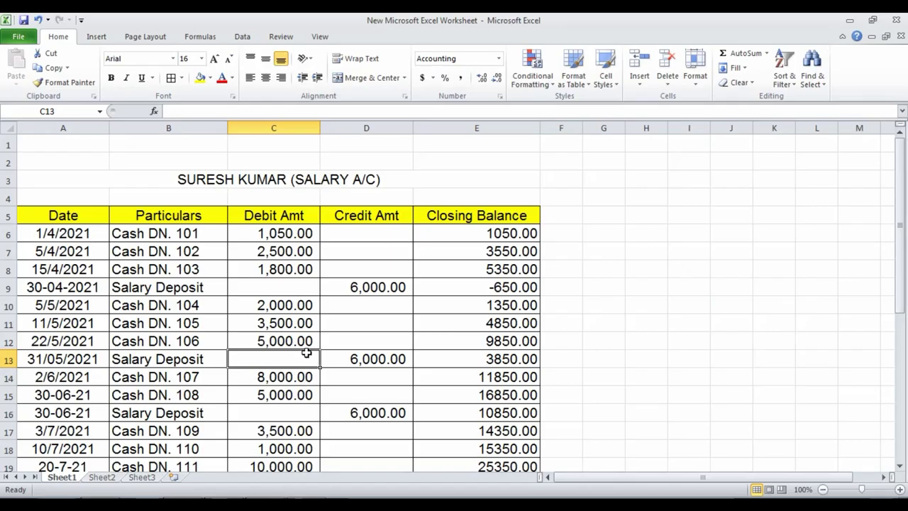
pyautogui.click(316, 498)
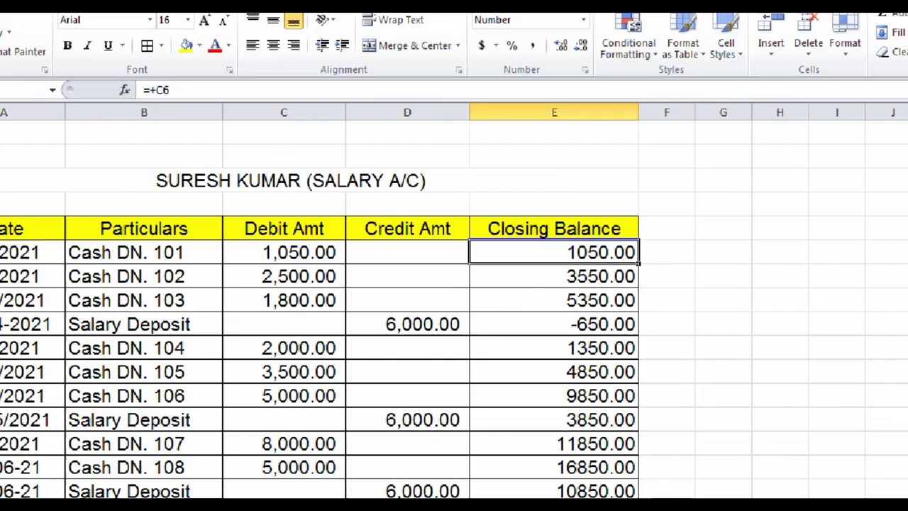
pyautogui.moveTo(132, 156); pyautogui.dragTo(464, 202)
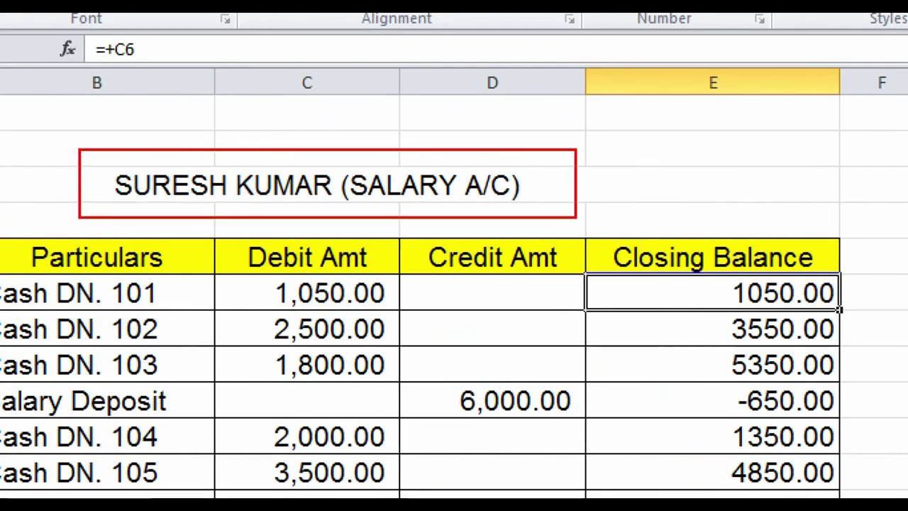
pyautogui.moveTo(576, 217); pyautogui.dragTo(579, 217)
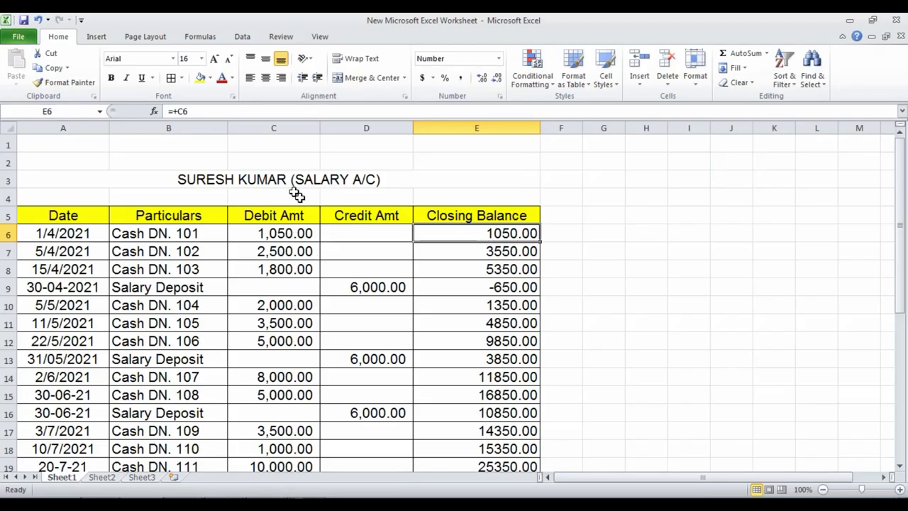
pyautogui.click(279, 179)
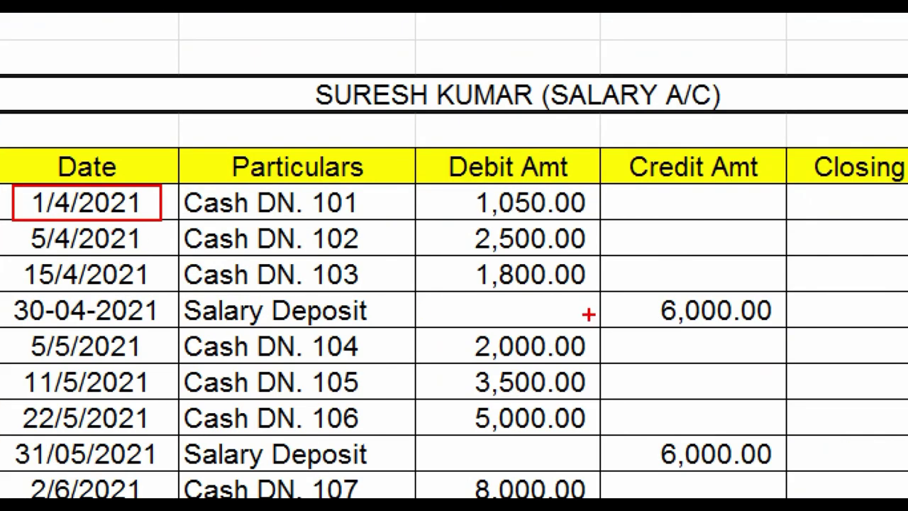
pyautogui.moveTo(461, 183); pyautogui.dragTo(619, 223)
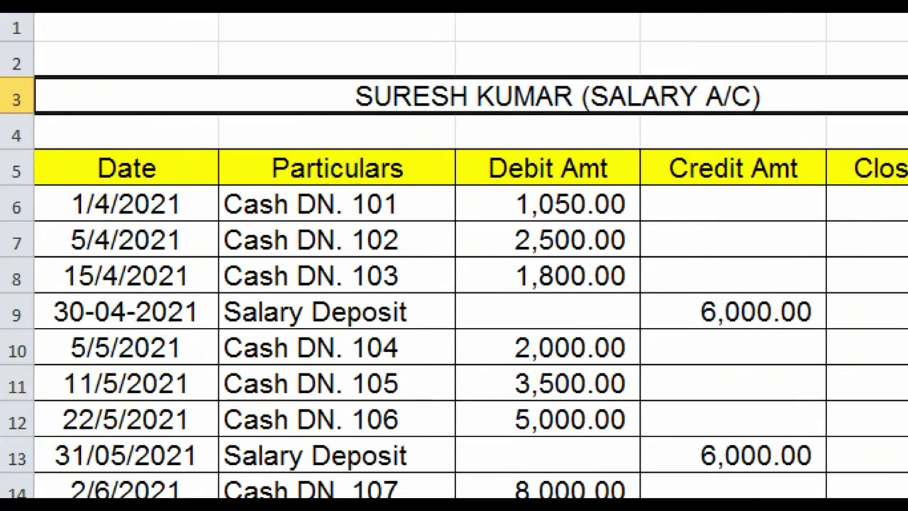
pyautogui.click(44, 263)
pyautogui.click(341, 274)
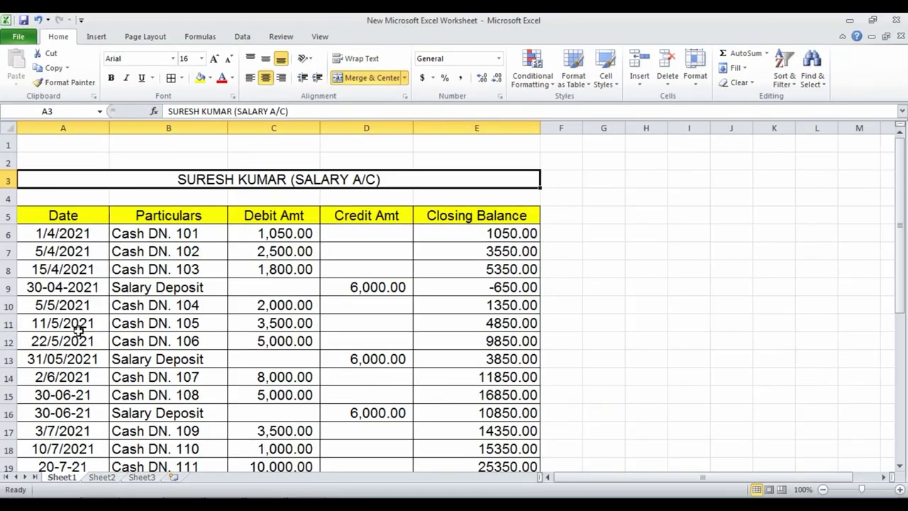
pyautogui.scroll(-3, 148, 366)
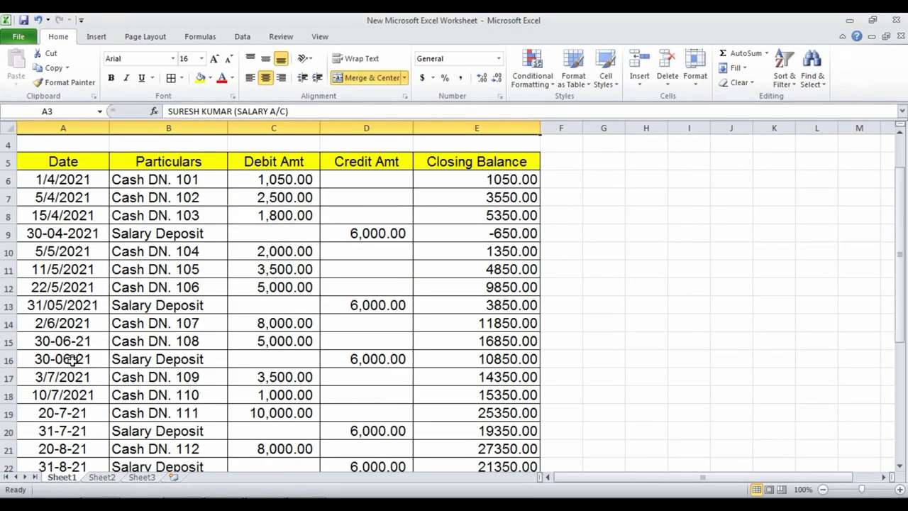
pyautogui.scroll(-1, 85, 304)
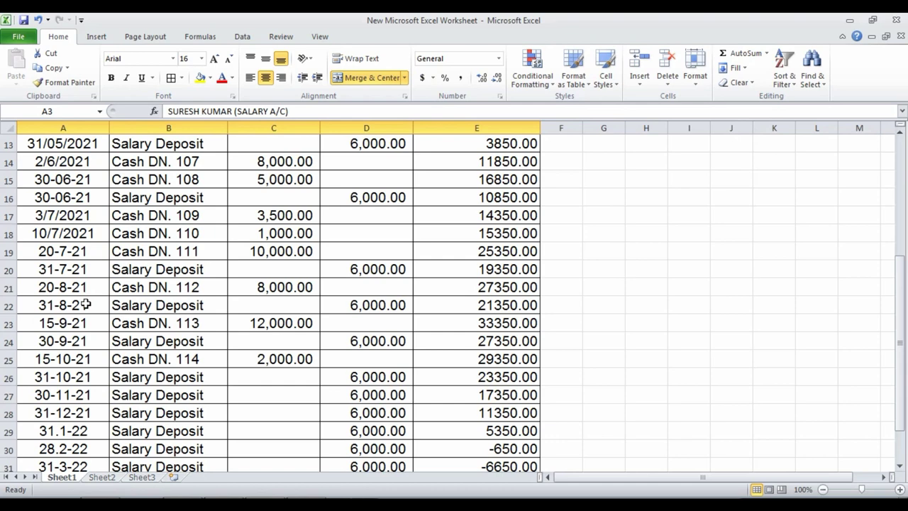
pyautogui.scroll(2, 136, 251)
pyautogui.scroll(2, 137, 251)
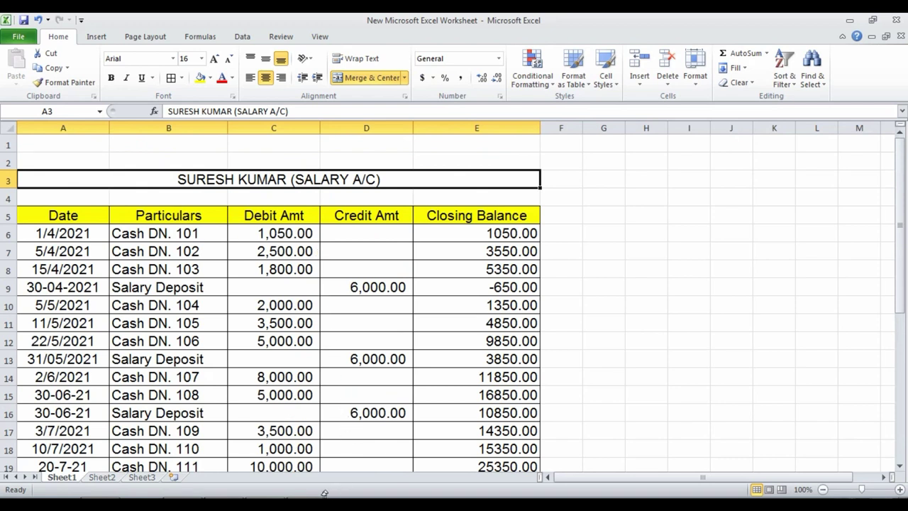
# Step: Start a new ledger in TallyPrime named after the employee's salary account, ready for its group
pyautogui.hotkey('alt', 'Tab')
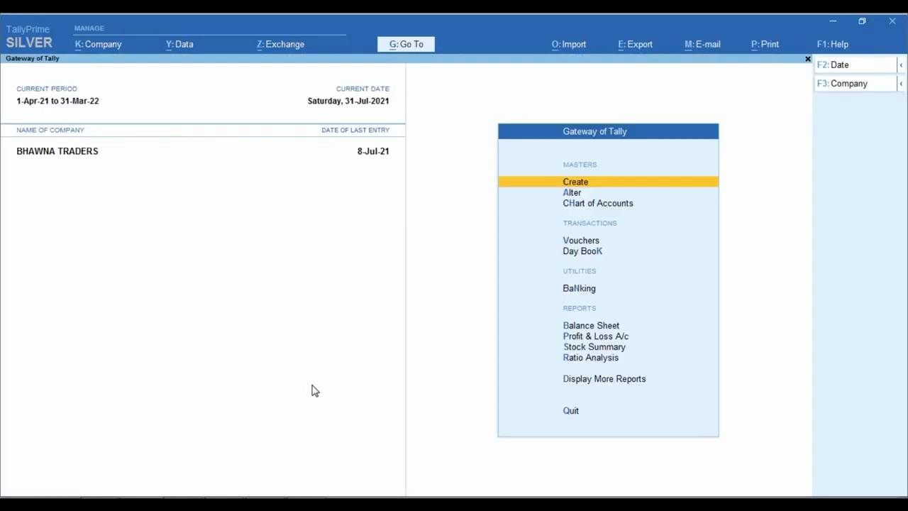
pyautogui.press('Return')
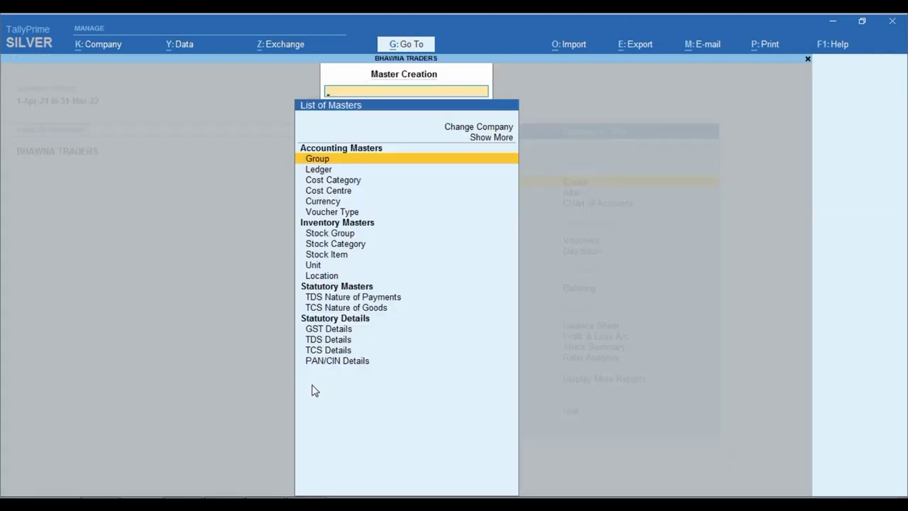
pyautogui.press('Down')
pyautogui.press('Return')
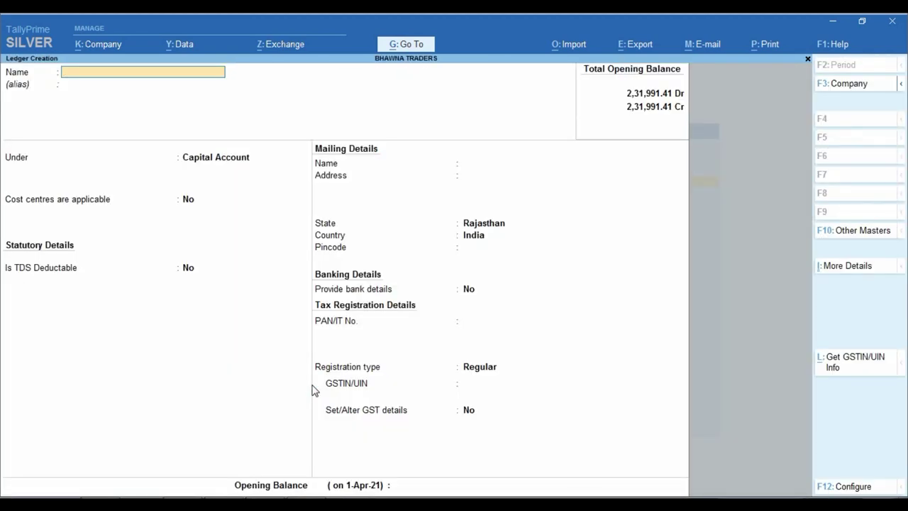
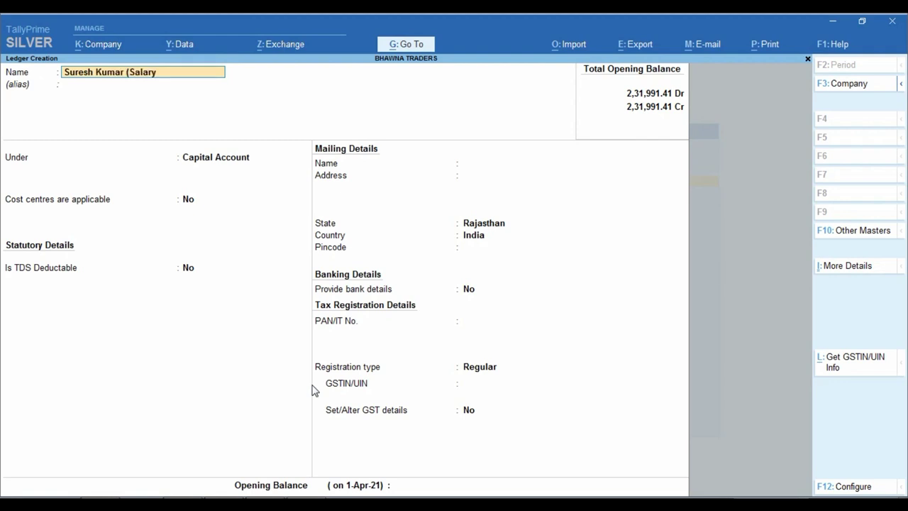
pyautogui.write(' A/c)')
pyautogui.press('ctrl')
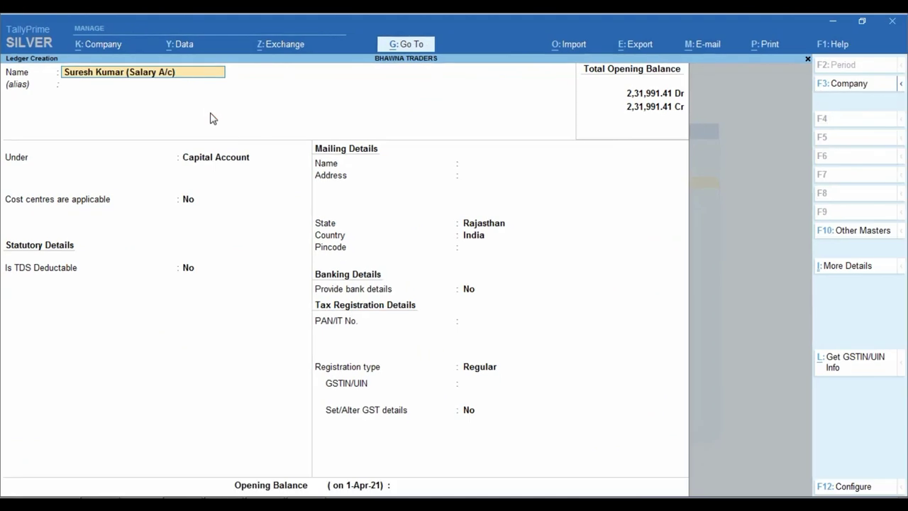
pyautogui.press('Return')
pyautogui.press('Return')
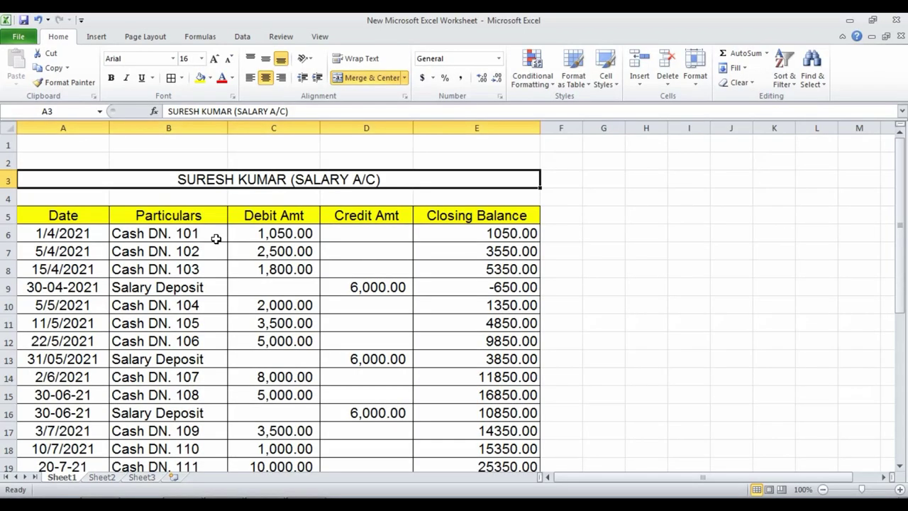
# Step: Return to the Excel sheet showing April's Cash DN. entries and the 6,000.00 deposit
pyautogui.click(215, 237)
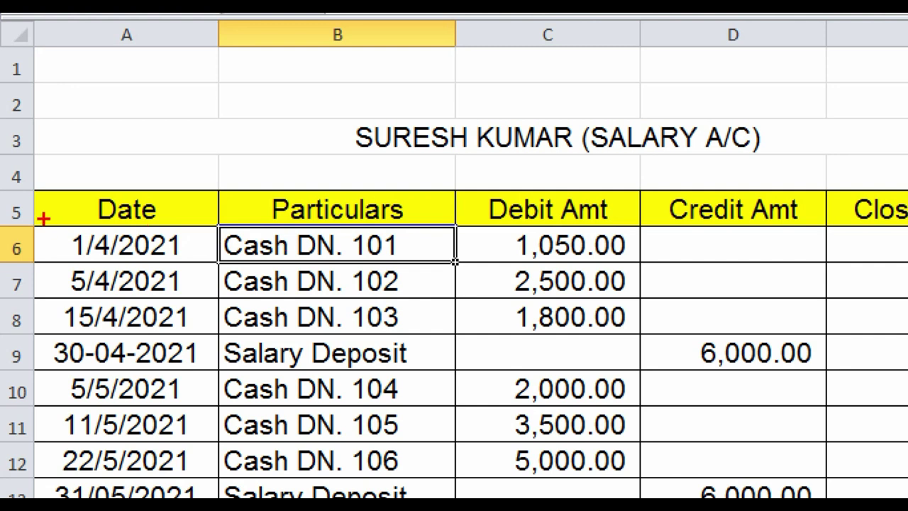
# Step: Highlight the first three cash payments, their debit amounts and the 6,000.00 April deposit, then clear the marks
pyautogui.moveTo(51, 210)
pyautogui.mouseDown()
pyautogui.moveTo(61, 268)
pyautogui.moveTo(152, 320)
pyautogui.moveTo(603, 323)
pyautogui.moveTo(669, 314)
pyautogui.moveTo(653, 334)
pyautogui.moveTo(639, 332)
pyautogui.mouseUp()
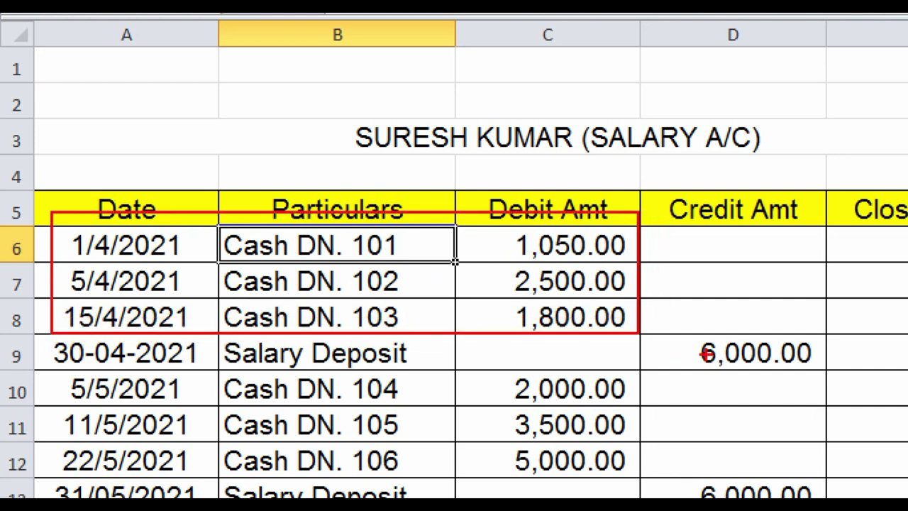
pyautogui.moveTo(689, 352); pyautogui.dragTo(834, 378)
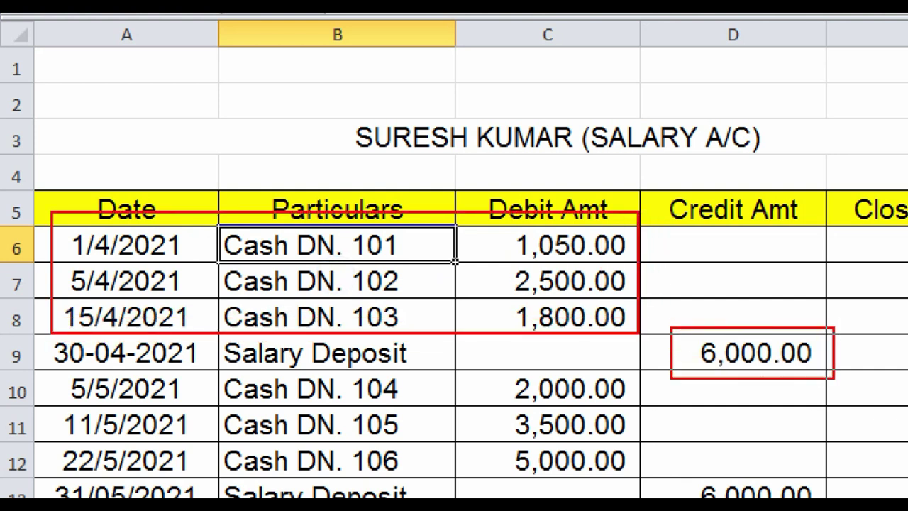
pyautogui.moveTo(481, 215)
pyautogui.mouseDown()
pyautogui.moveTo(546, 298)
pyautogui.moveTo(637, 345)
pyautogui.mouseUp()
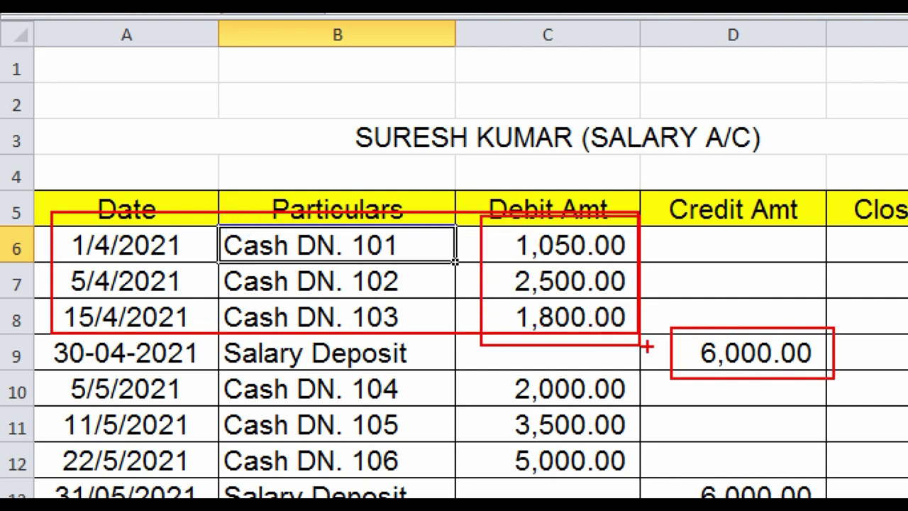
pyautogui.press('Escape')
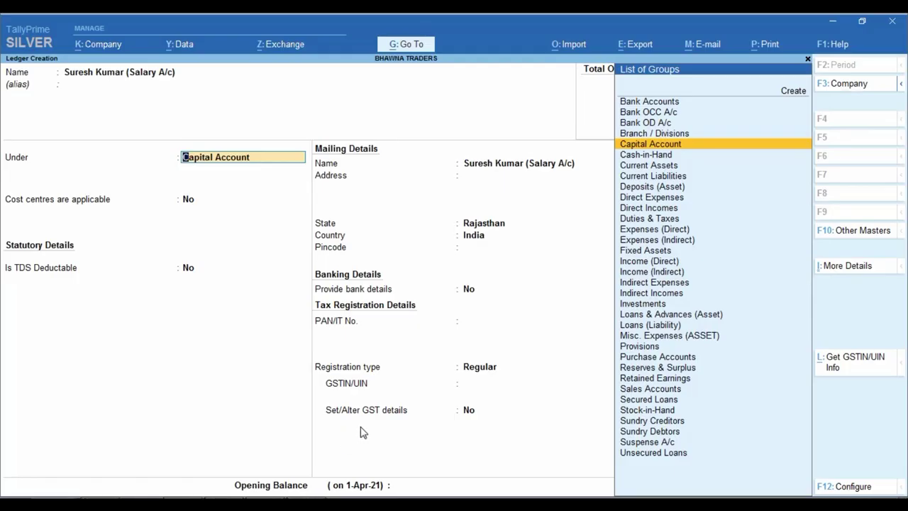
# Step: Place the salary ledger under Loans & Advances (Asset) and step through its remaining fields
pyautogui.write('Cu')
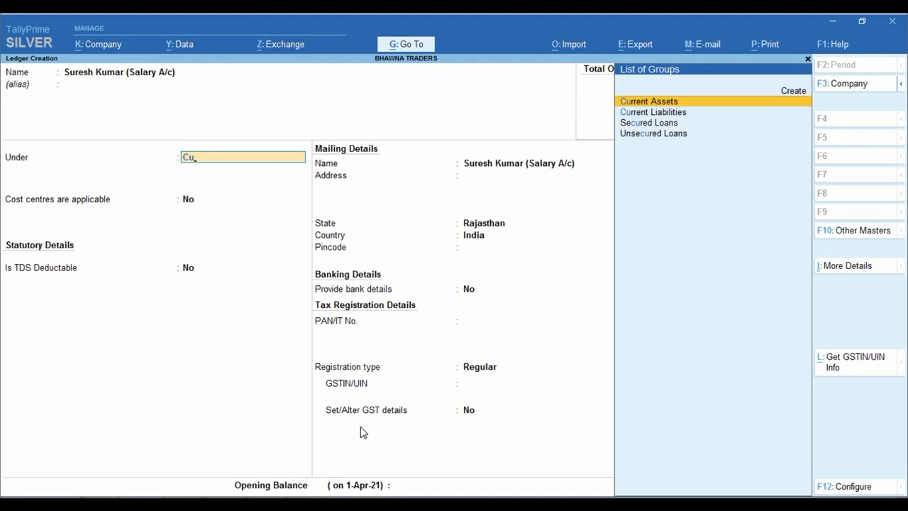
pyautogui.press('BackSpace')
pyautogui.press('BackSpace')
pyautogui.write('Lo')
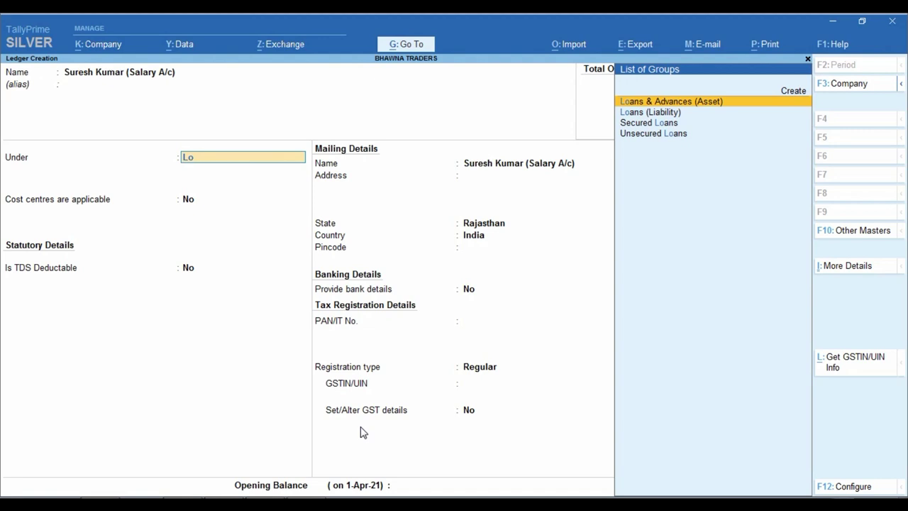
pyautogui.press('ctrl')
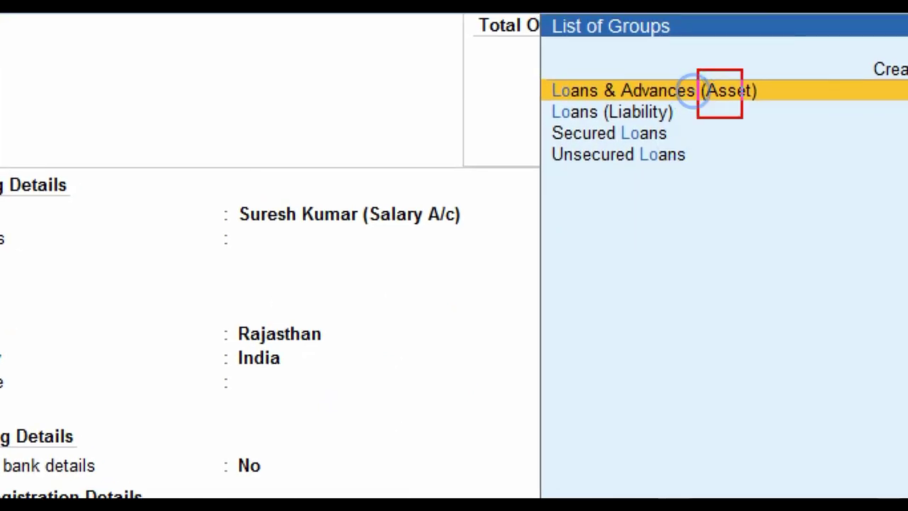
pyautogui.press('Return')
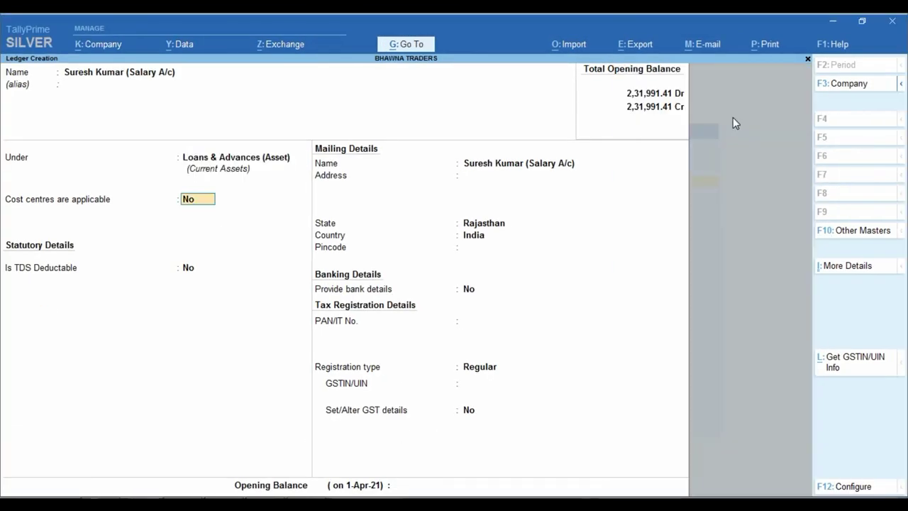
pyautogui.press('Return')
pyautogui.press('Return')
pyautogui.press('Return')
pyautogui.press('Return')
pyautogui.press('Return')
pyautogui.press('Return')
pyautogui.press('Return')
pyautogui.press('Return')
pyautogui.press('Return')
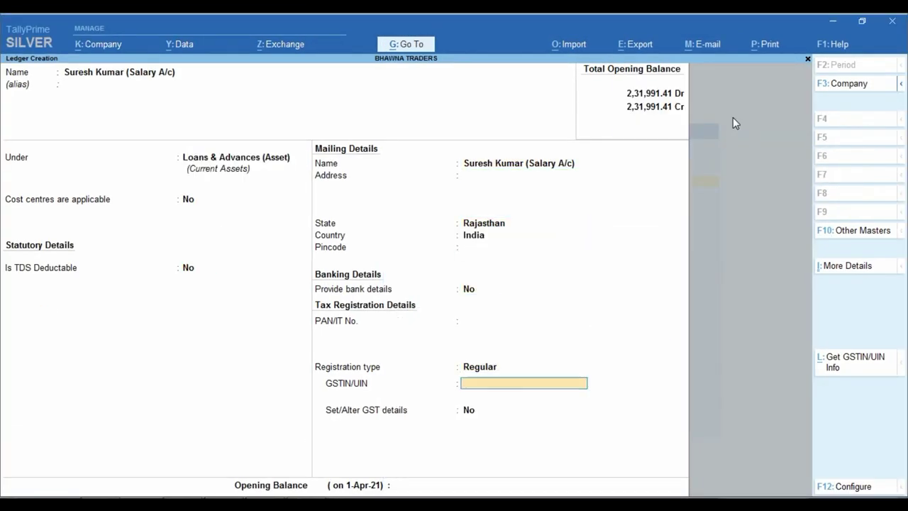
pyautogui.press('Return')
pyautogui.press('Return')
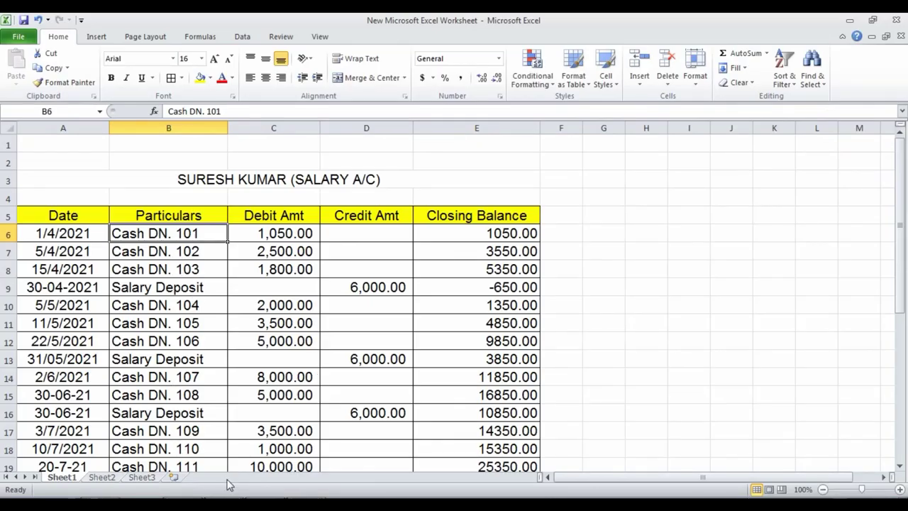
# Step: Start payment voucher No. 101 dated 1-Apr-21
pyautogui.press('Escape')
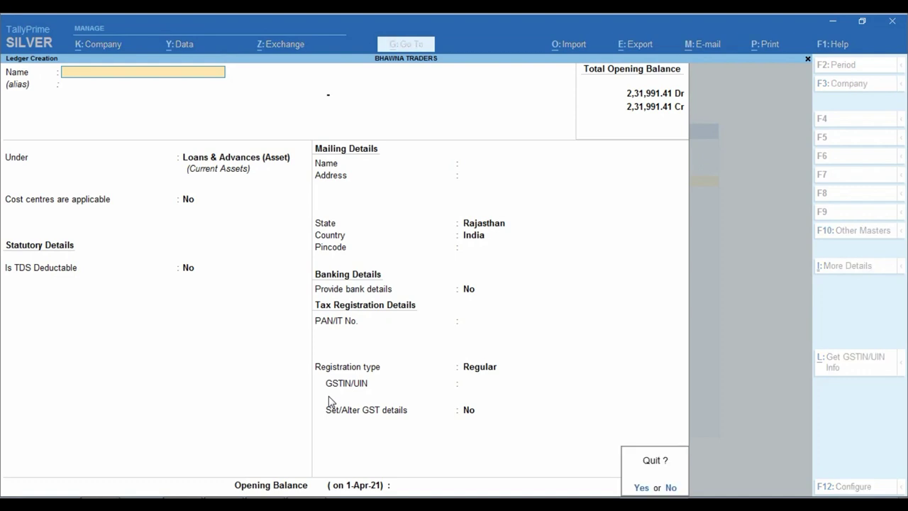
pyautogui.press('Escape')
pyautogui.press('Escape')
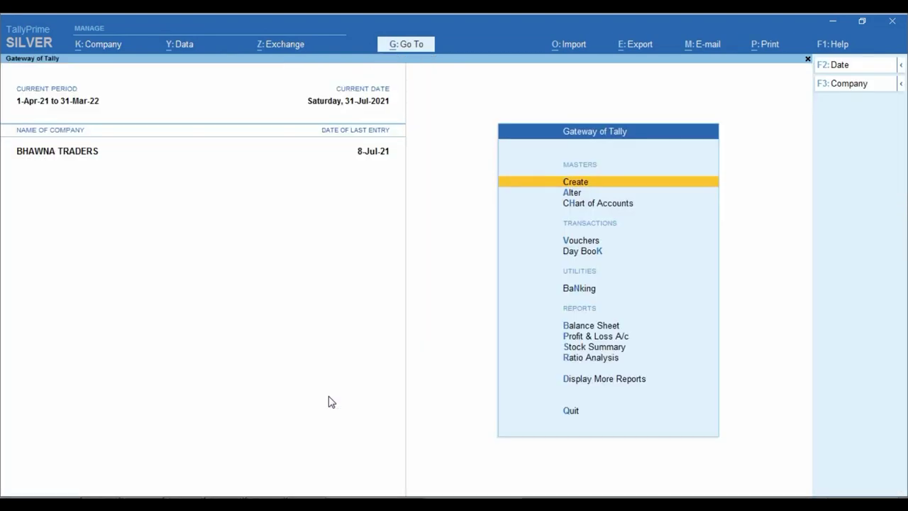
pyautogui.press('Down')
pyautogui.press('Down')
pyautogui.press('Down')
pyautogui.press('Return')
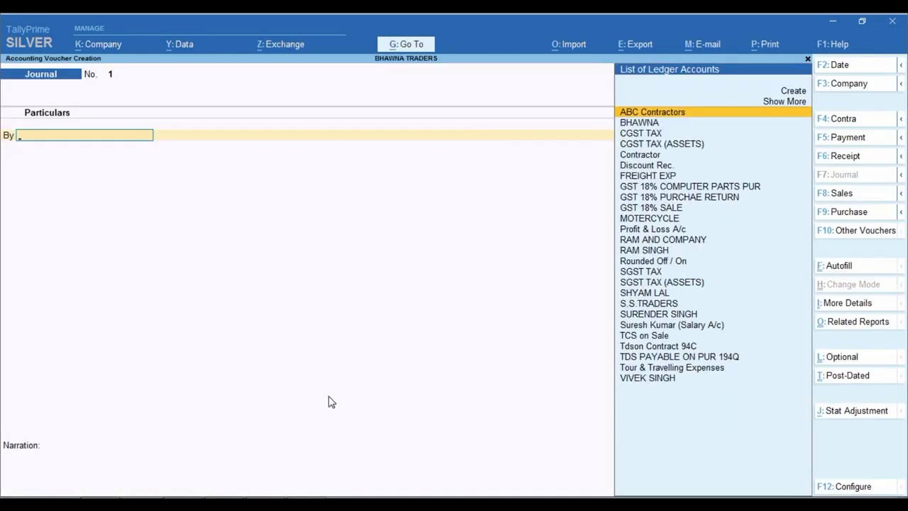
pyautogui.press('F5')
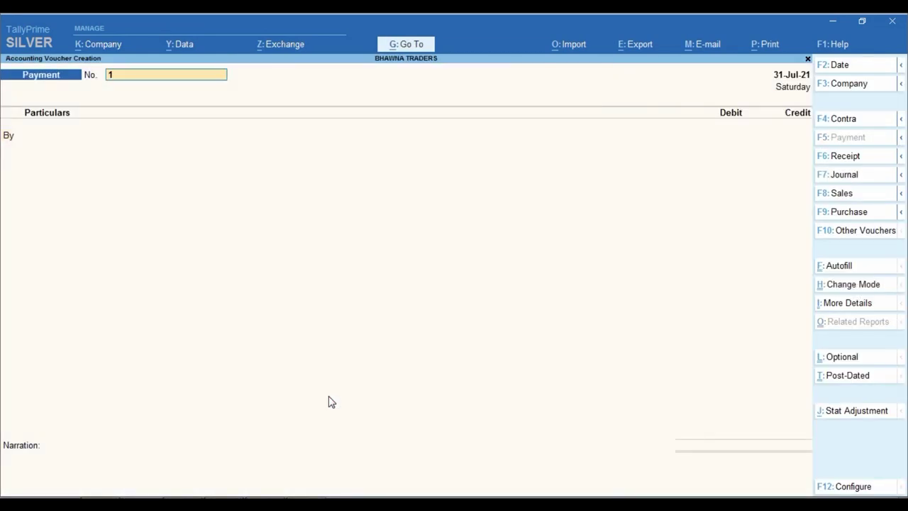
pyautogui.write('01')
pyautogui.press('Return')
pyautogui.hotkey('alt', 'Tab')
pyautogui.hotkey('alt', 'Tab')
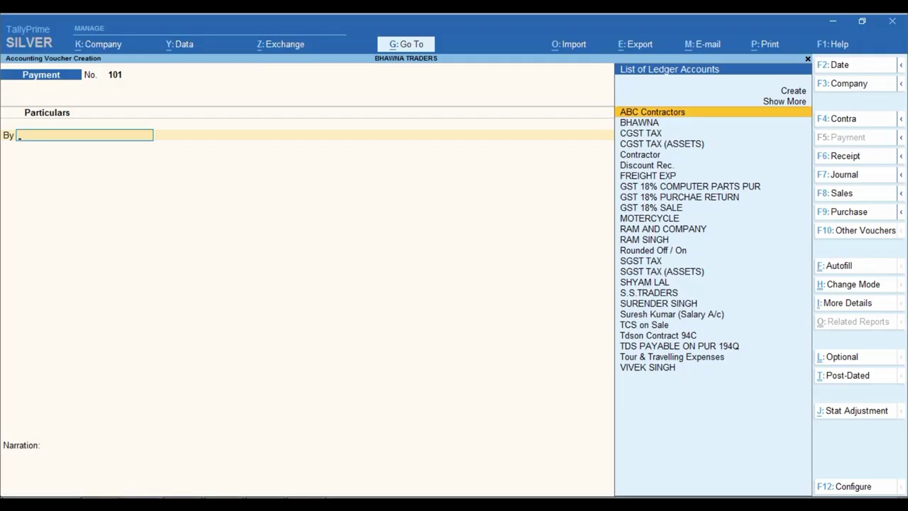
pyautogui.press('F2')
pyautogui.write('1.4.21')
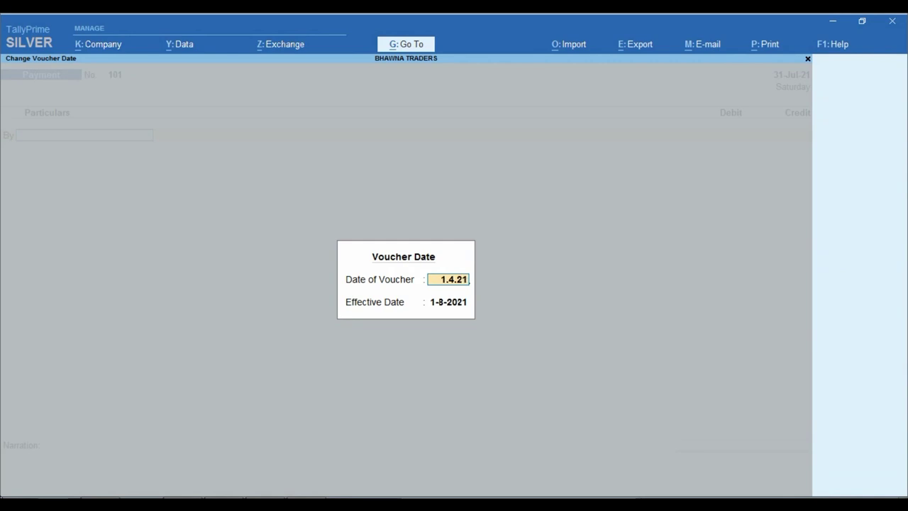
pyautogui.press('Return')
pyautogui.press('Return')
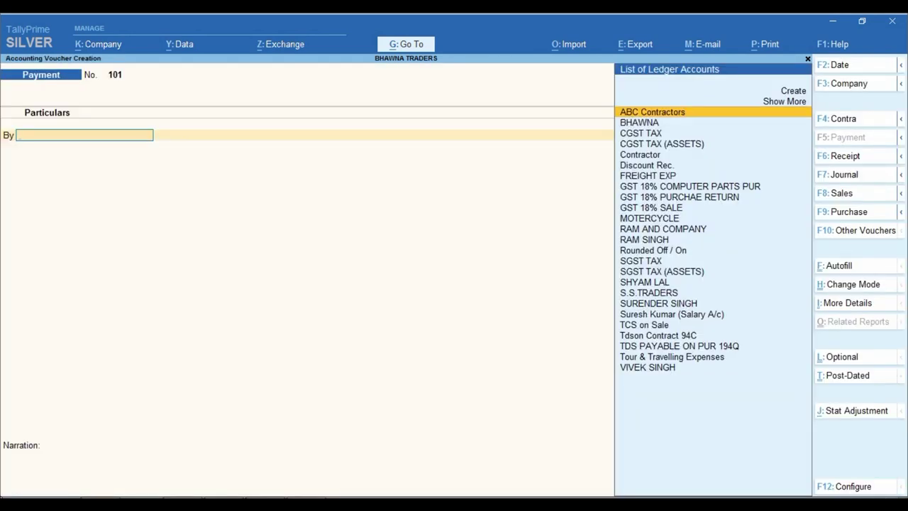
# Step: Debit the employee's salary ledger 1,050 and credit Cash
pyautogui.write('Sure')
pyautogui.press('Down')
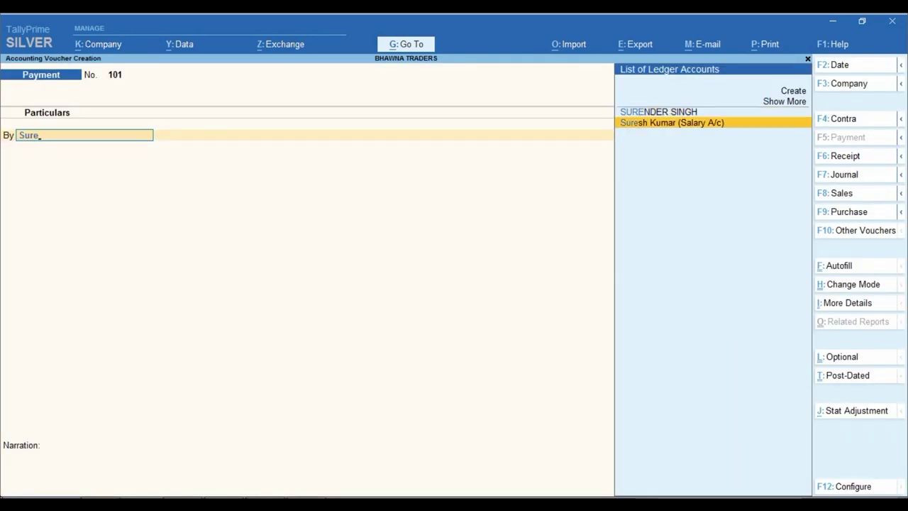
pyautogui.press('Return')
pyautogui.hotkey('alt', 'Tab')
pyautogui.hotkey('alt', 'Tab')
pyautogui.write('1')
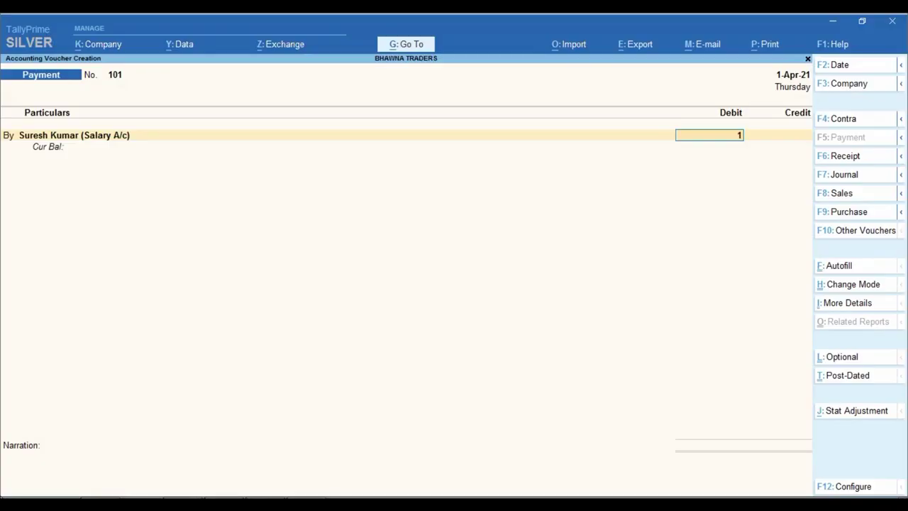
pyautogui.write(',050')
pyautogui.press('Return')
pyautogui.press('Return')
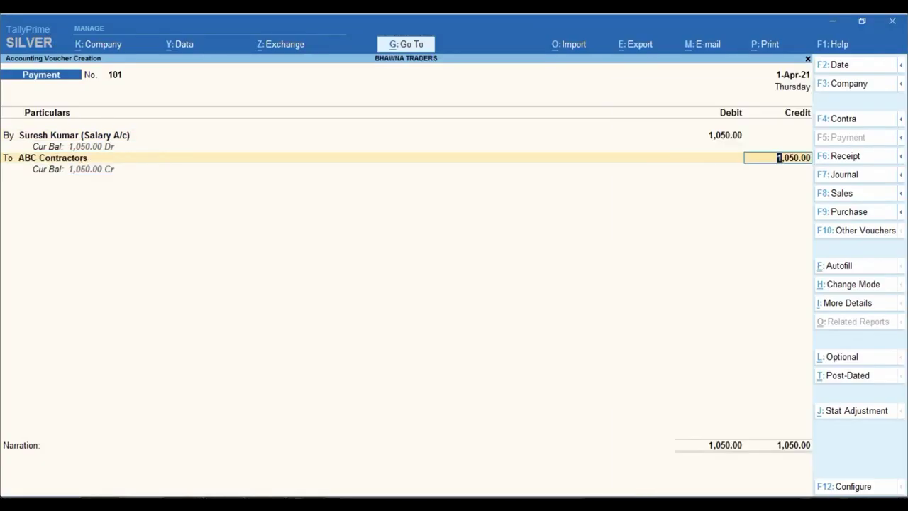
pyautogui.press('BackSpace')
pyautogui.write('Cash')
pyautogui.press('Return')
pyautogui.press('Return')
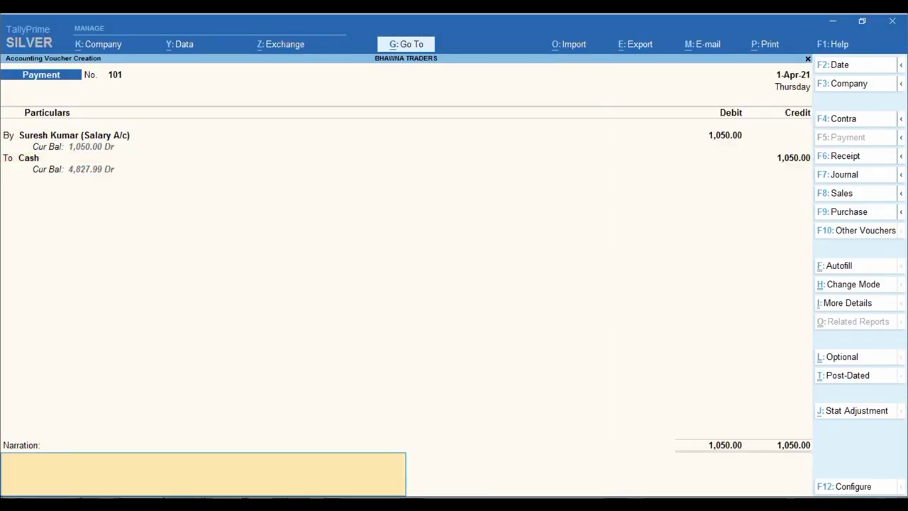
pyautogui.press('Return')
# Step: Add the narration ADVANCE SALARY and save the voucher
pyautogui.press('Escape')
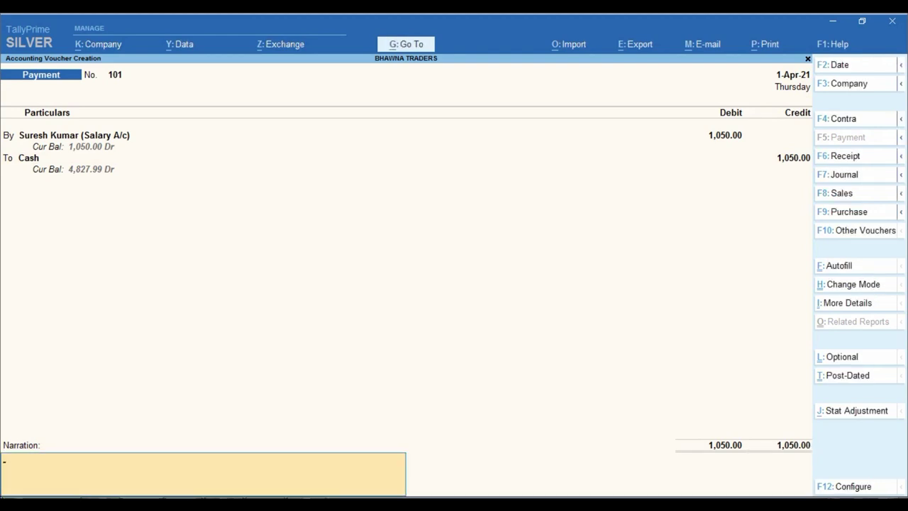
pyautogui.write('ADVANCE SALARY')
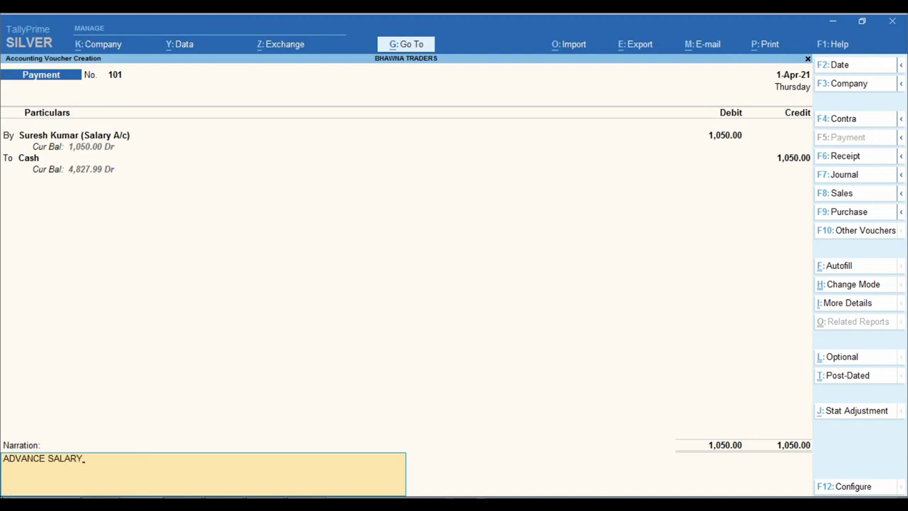
pyautogui.press('Return')
pyautogui.press('Return')
pyautogui.hotkey('alt', 'Tab')
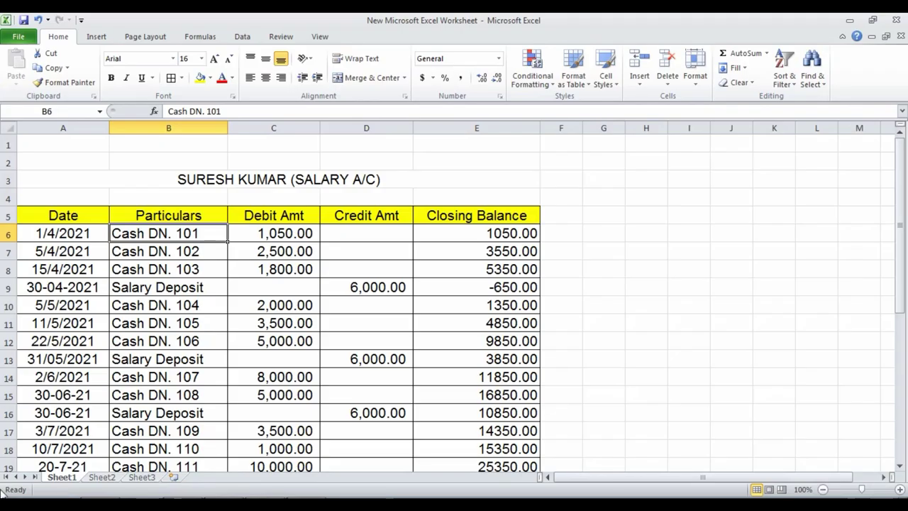
pyautogui.hotkey('alt', 'Tab')
# Step: Record payment voucher 102 on 5-Apr-21: 2,500 from Cash to the salary ledger, narrated ADVANCE SALARY
pyautogui.press('F2')
pyautogui.write('5')
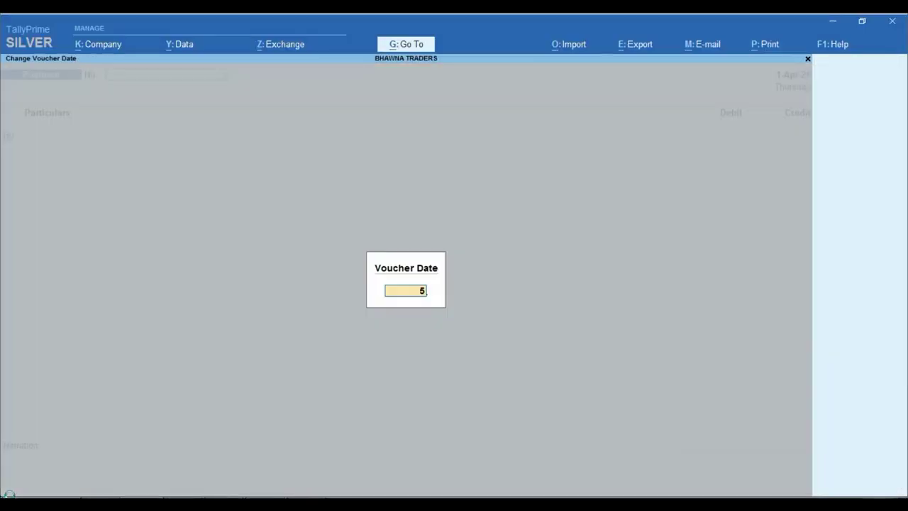
pyautogui.write('.4')
pyautogui.press('Return')
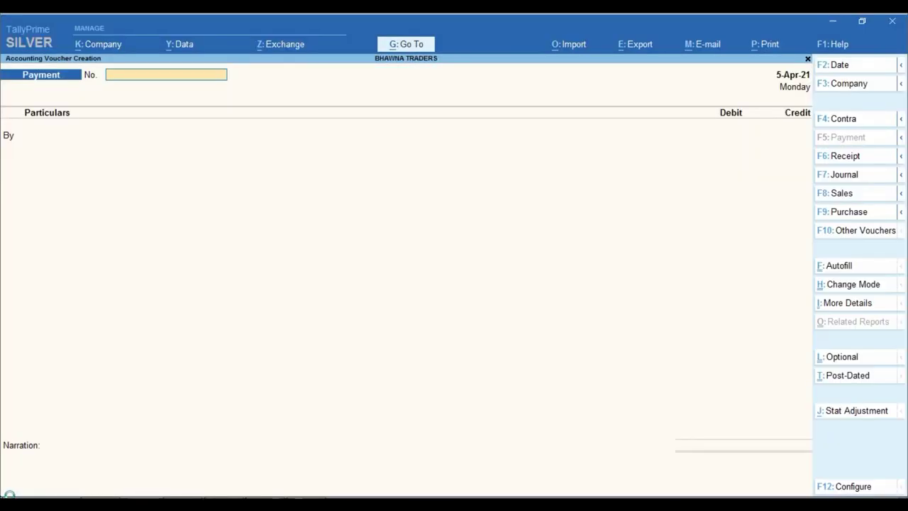
pyautogui.press('Return')
pyautogui.write('SUR')
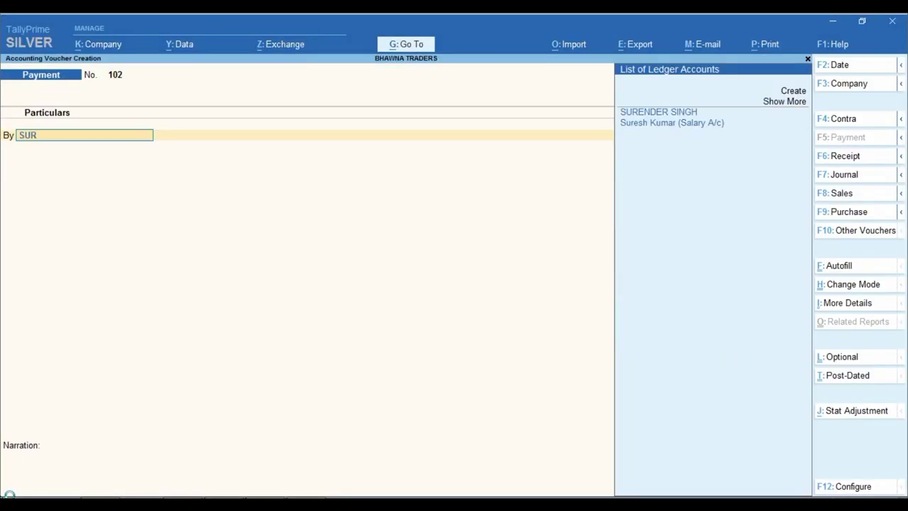
pyautogui.write('E')
pyautogui.press('Down')
pyautogui.press('Return')
pyautogui.hotkey('alt', 'Tab')
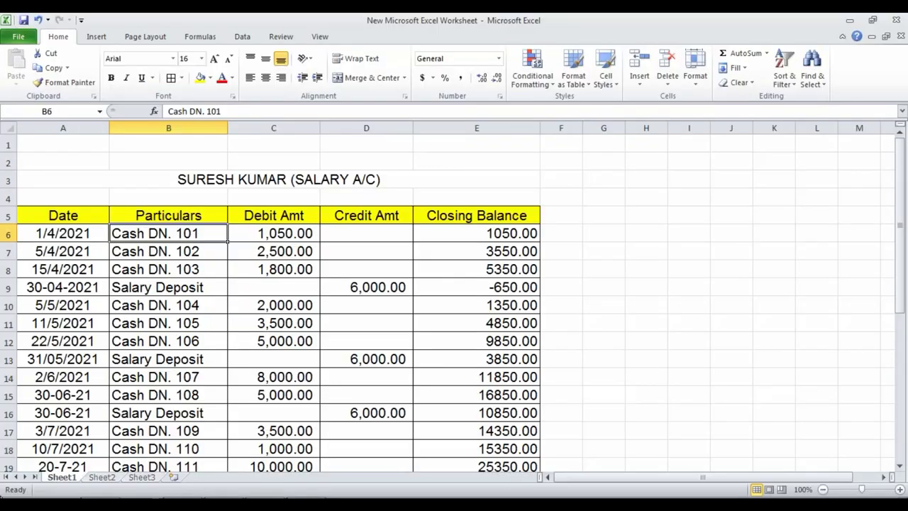
pyautogui.hotkey('alt', 'Tab')
pyautogui.write('2500')
pyautogui.press('Return')
pyautogui.press('Return')
pyautogui.press('Return')
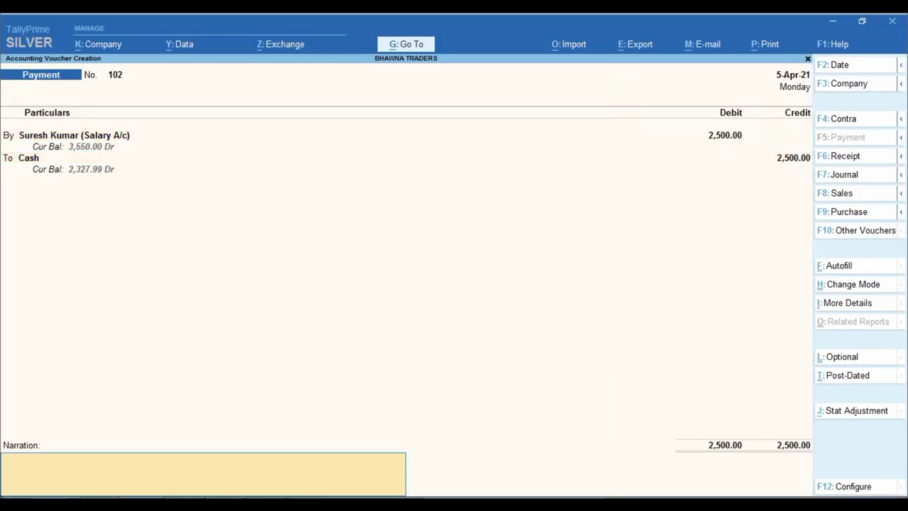
pyautogui.write('ADVANCE SALARY')
pyautogui.press('Return')
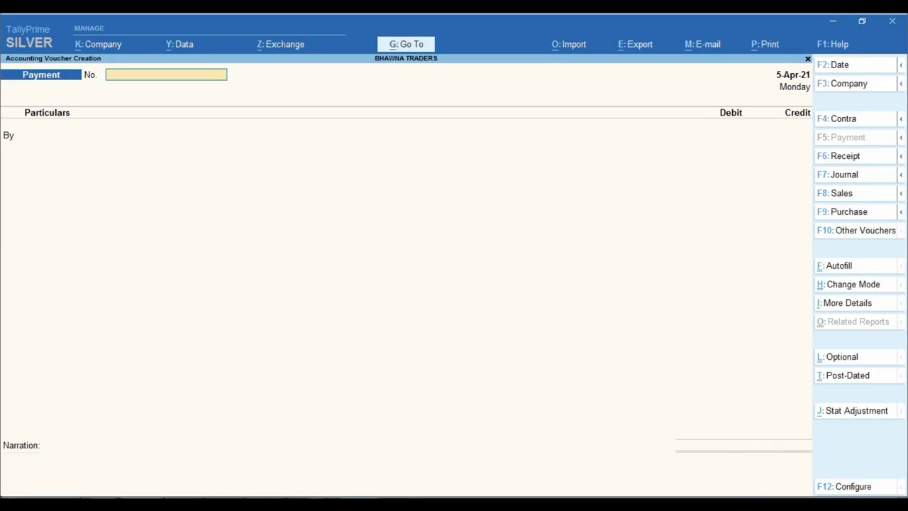
# Step: Check the Cash DN. 102 and 103 rows in Excel, then return to payment entry
pyautogui.hotkey('alt', 'Tab')
pyautogui.click(168, 251)
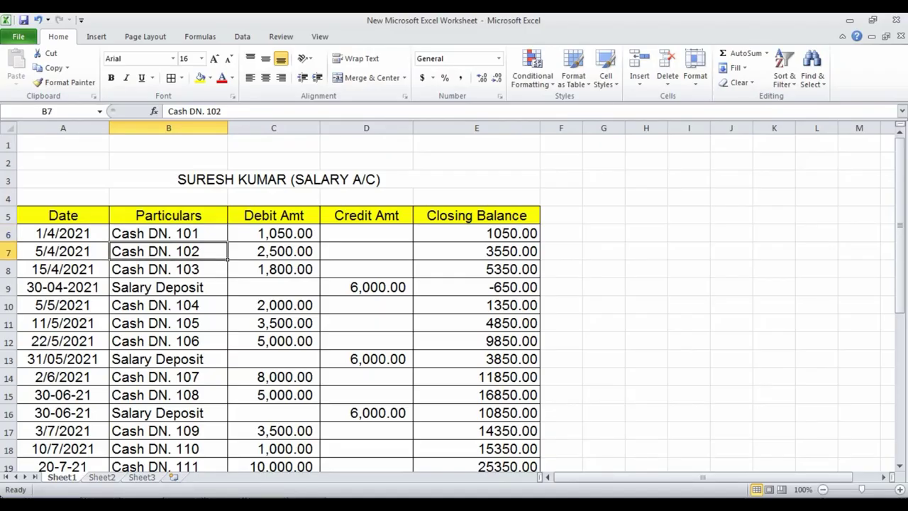
pyautogui.click(168, 268)
pyautogui.hotkey('alt', 'Tab')
pyautogui.press('F3')
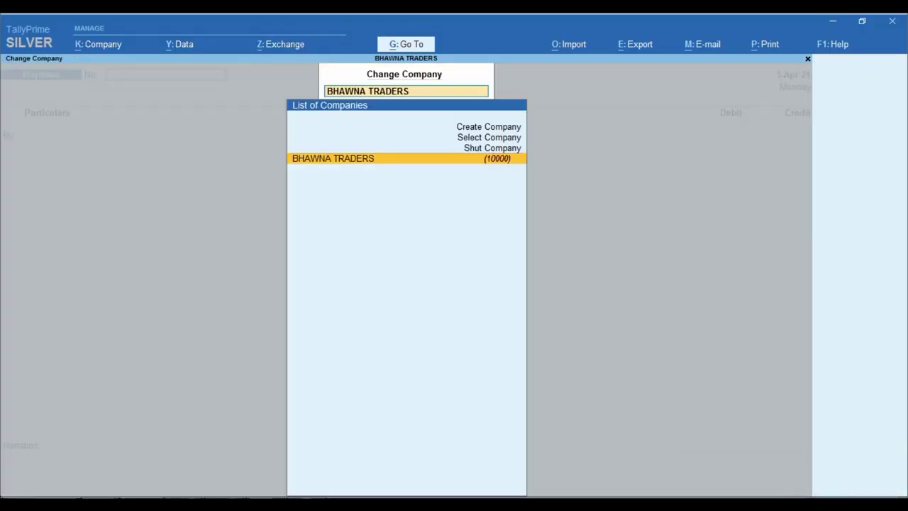
pyautogui.press('Escape')
# Step: Record payment voucher 103 on 15-Apr-21: 1,800 from Cash to the salary ledger, narrated ADVANCE SALARY
pyautogui.press('F2')
pyautogui.write('15-4')
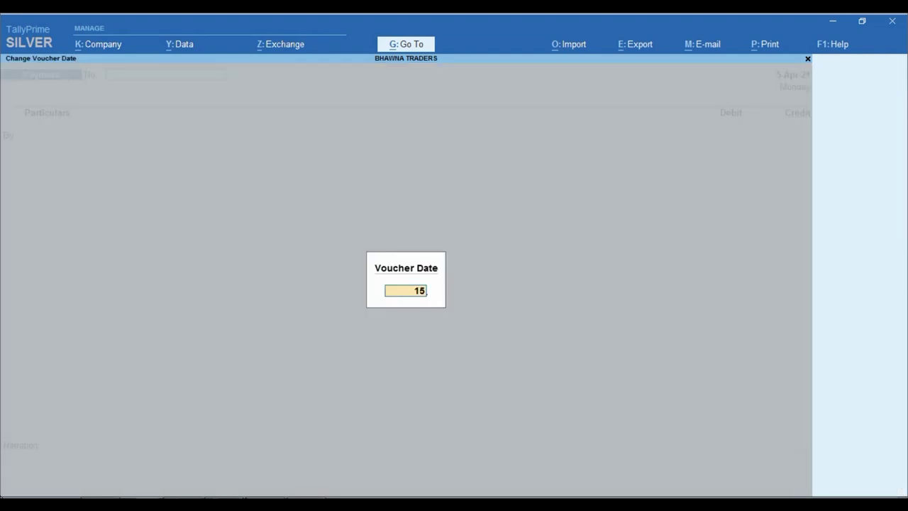
pyautogui.press('Return')
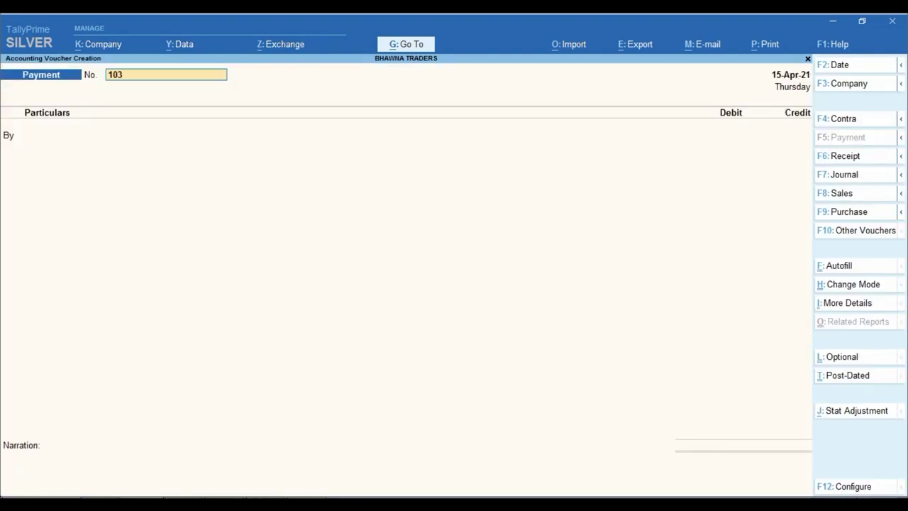
pyautogui.press('Return')
pyautogui.write('SURE')
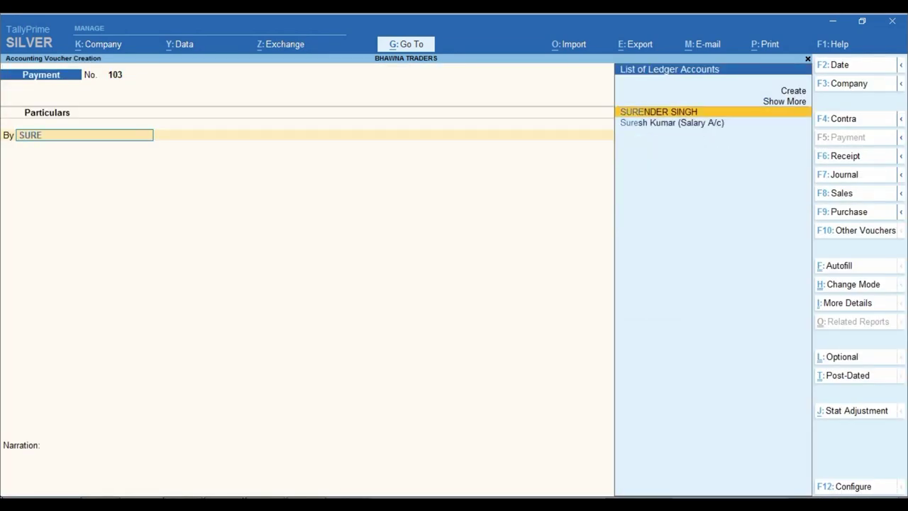
pyautogui.press('Down')
pyautogui.hotkey('alt', 'Tab')
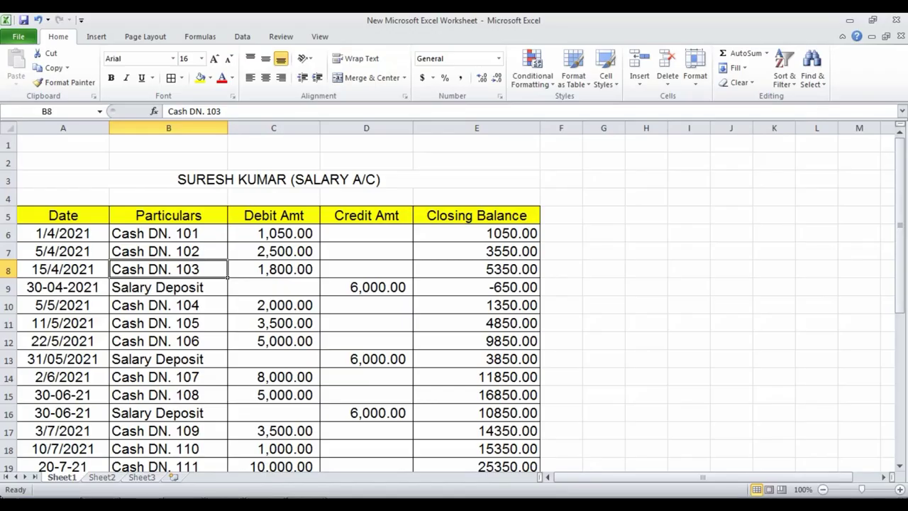
pyautogui.hotkey('alt', 'Tab')
pyautogui.press('Return')
pyautogui.write('1800')
pyautogui.press('Return')
pyautogui.press('Return')
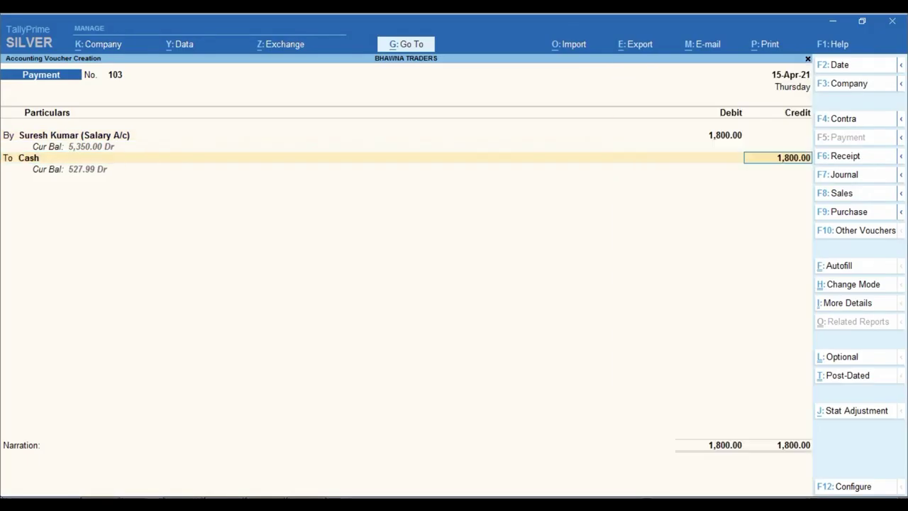
pyautogui.press('Return')
pyautogui.write('ADVANCE SALARY')
pyautogui.press('Return')
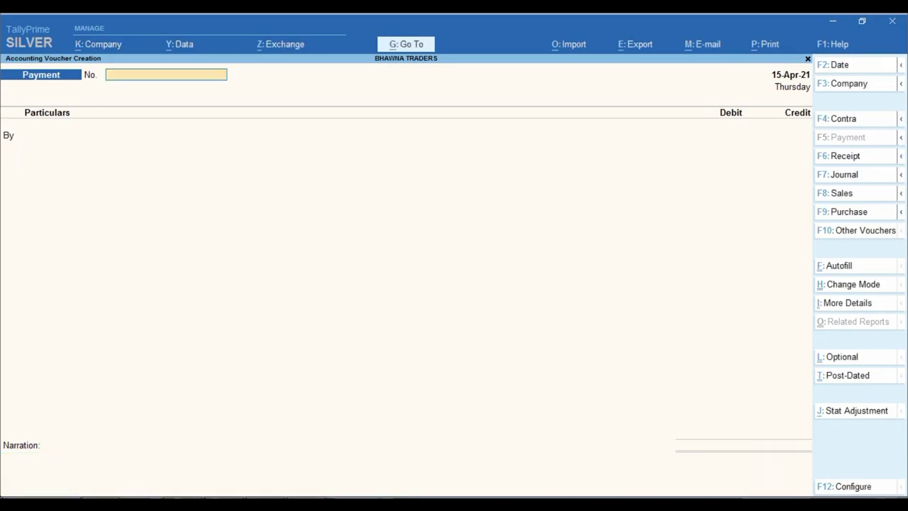
# Step: Mark the 6,000.00 April salary deposit in Excel and return to TallyPrime's voucher screen
pyautogui.hotkey('alt', 'Tab')
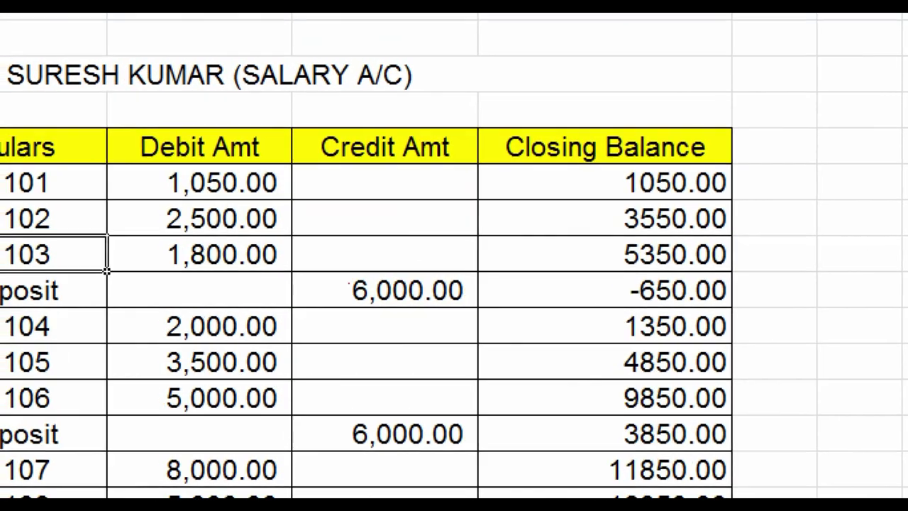
pyautogui.moveTo(305, 265); pyautogui.dragTo(482, 308)
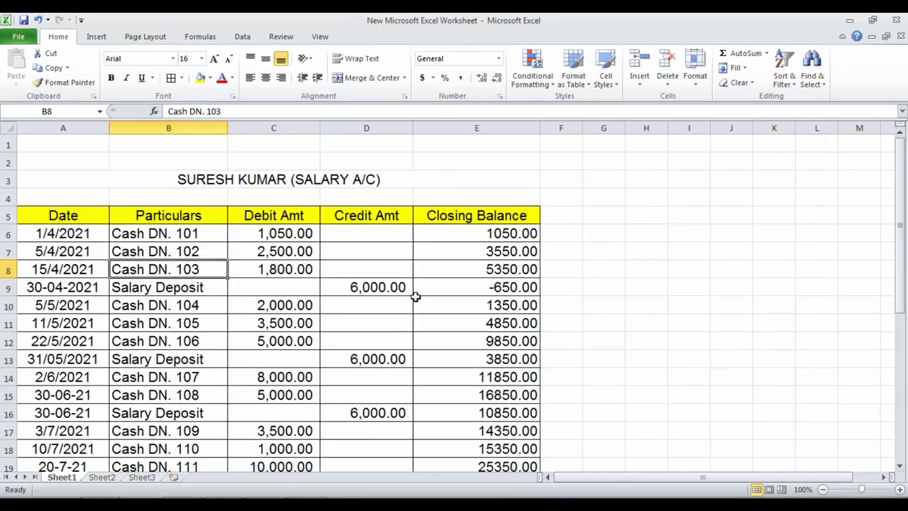
pyautogui.hotkey('alt', 'Tab')
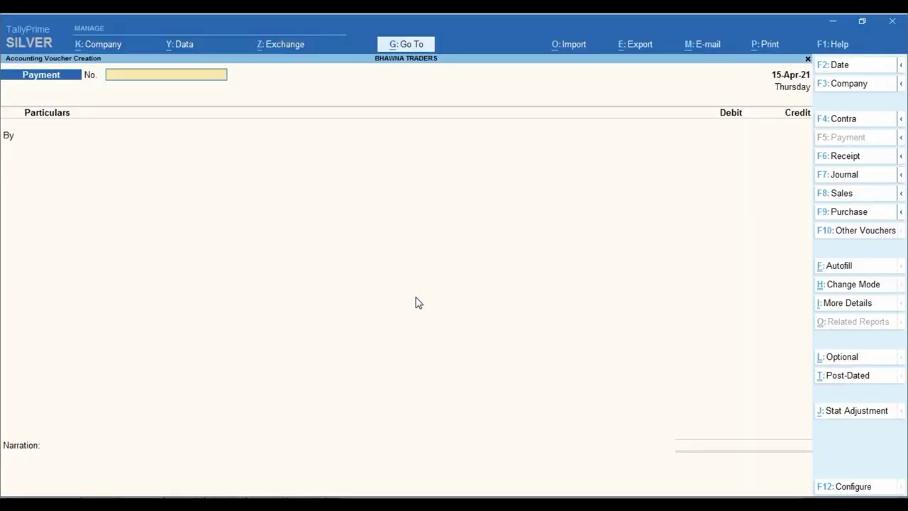
# Step: Switch to a journal voucher dated 30-Apr-21
pyautogui.press('F7')
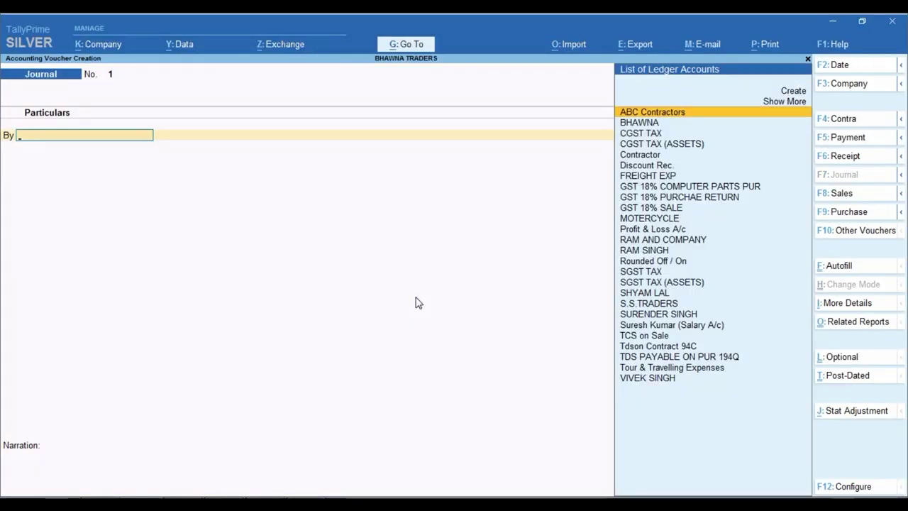
pyautogui.press('F2')
pyautogui.write('30.')
pyautogui.press('Return')
# Step: Create ledger SALARY PAID A/C under Indirect Expenses with GST and TDS Not Applicable
pyautogui.hotkey('alt', 'c')
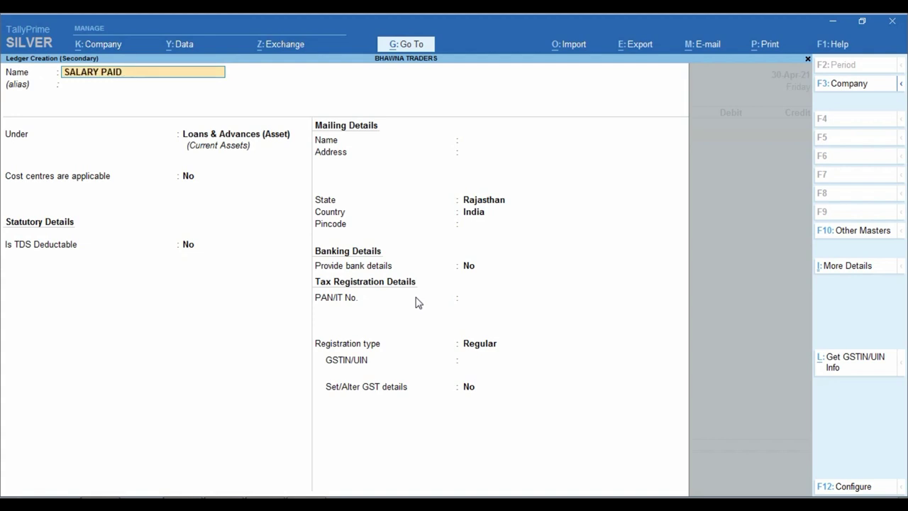
pyautogui.press('Return')
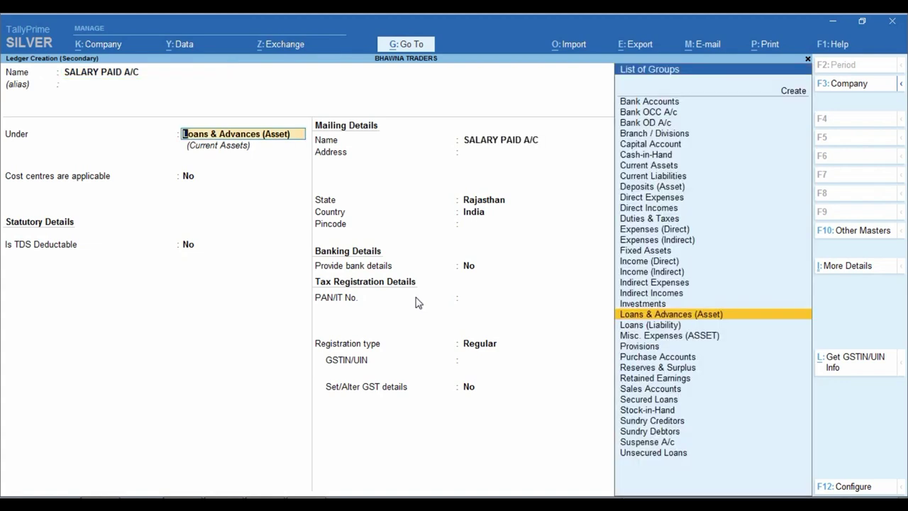
pyautogui.write('IND')
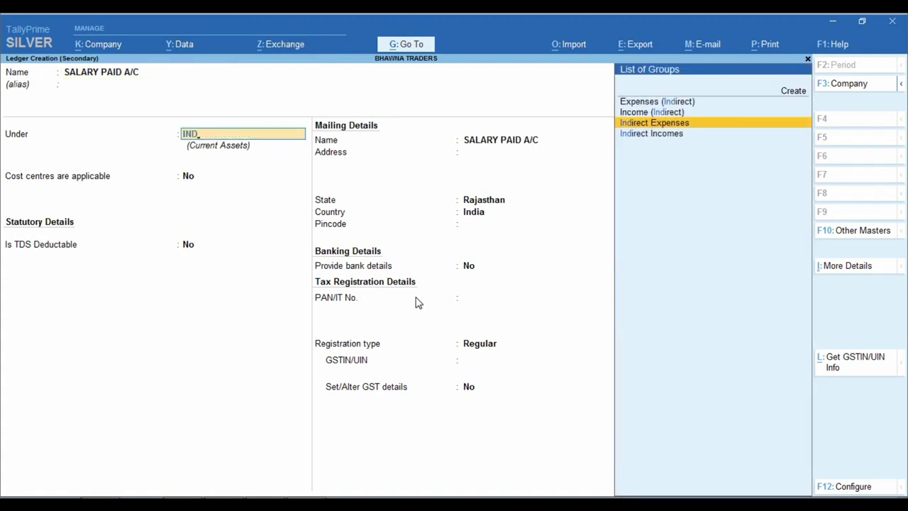
pyautogui.press('Return')
pyautogui.press('Return')
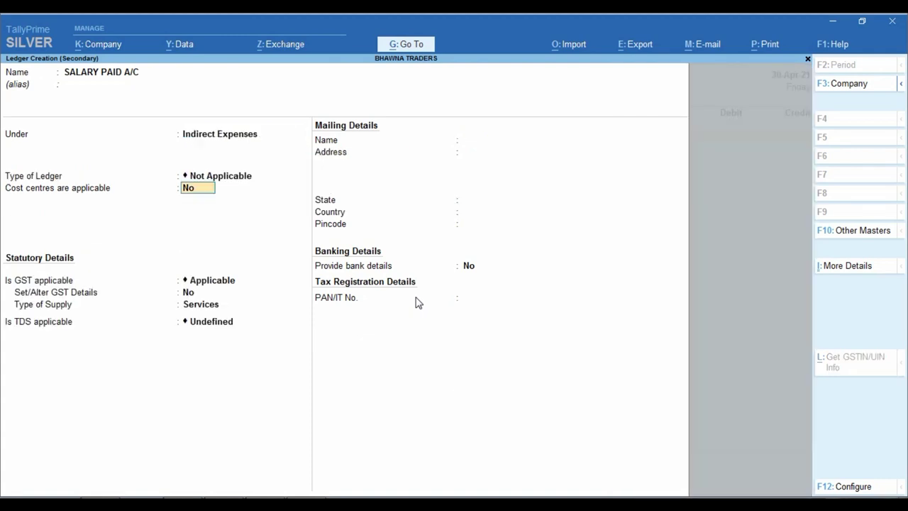
pyautogui.press('Return')
pyautogui.press('Down')
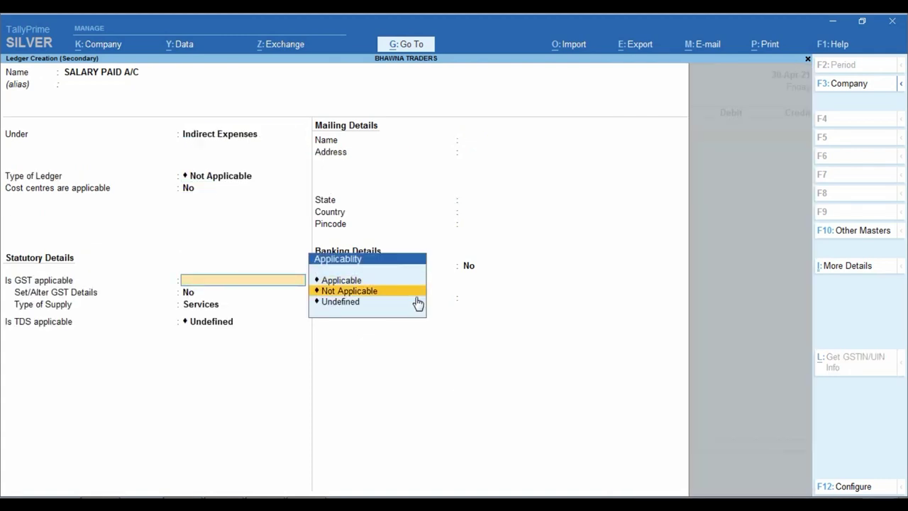
pyautogui.press('Return')
pyautogui.press('Up')
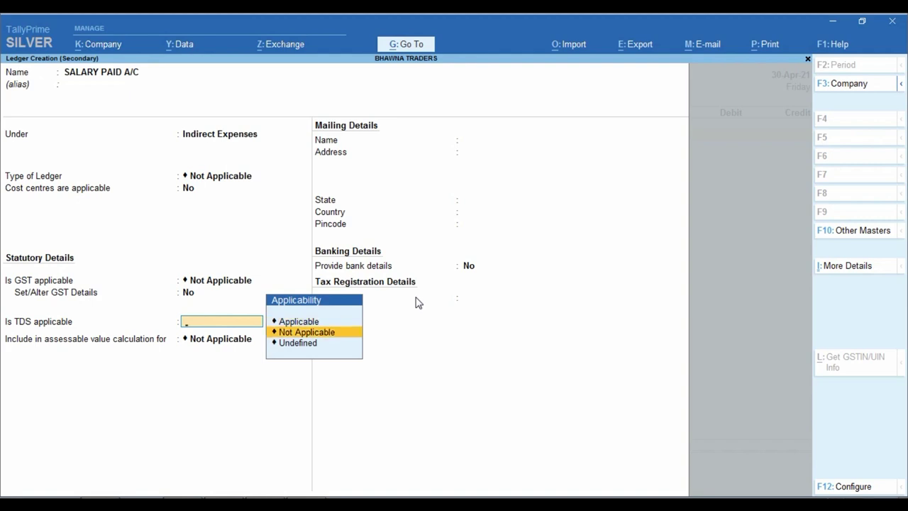
pyautogui.press('Return')
pyautogui.press('Return')
pyautogui.hotkey('ctrl', 'a')
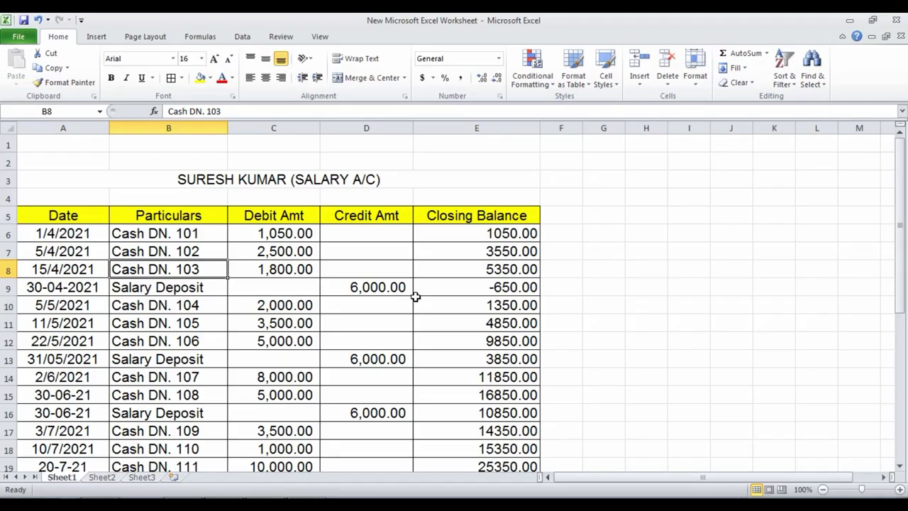
# Step: Enter 6,000 debit to SALARY PAID A/C, credit the salary ledger, narrate APRIL MONTH SALARY DEPOSIT, save
pyautogui.click(394, 289)
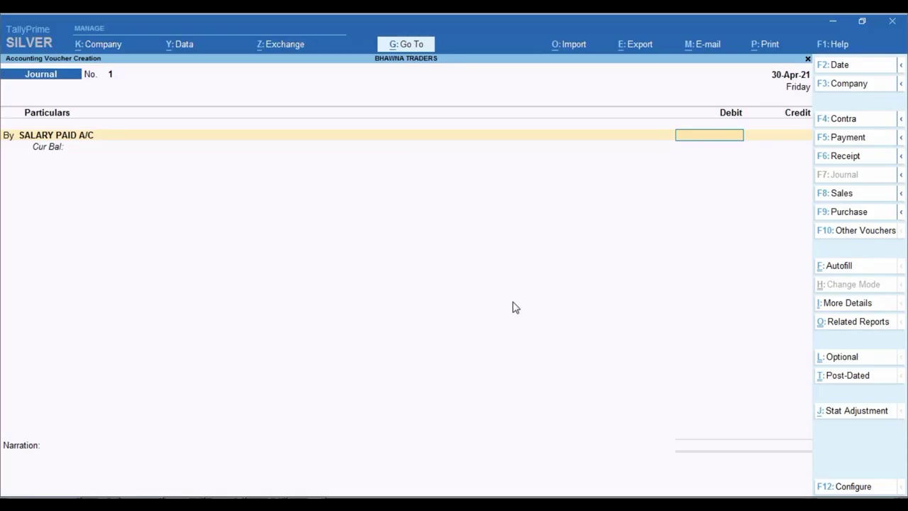
pyautogui.write('6000')
pyautogui.press('Return')
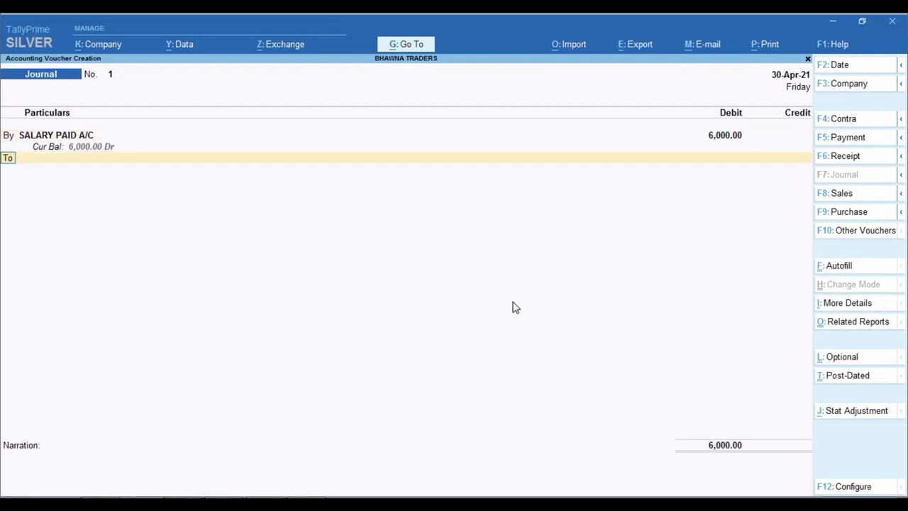
pyautogui.write('SURE')
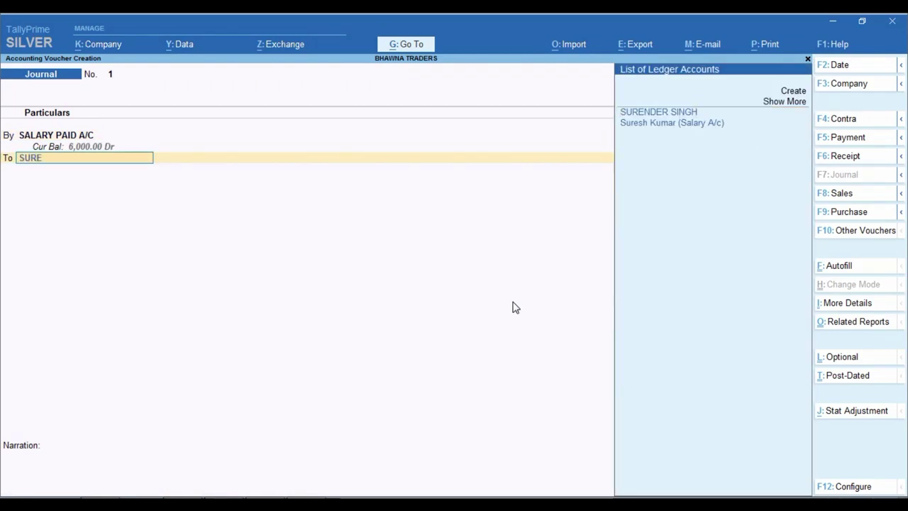
pyautogui.press('Down')
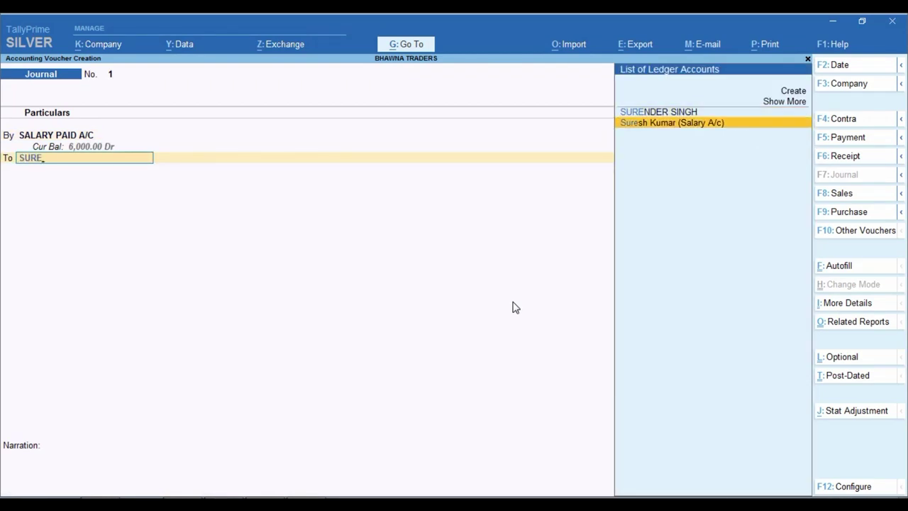
pyautogui.press('Return')
pyautogui.press('Return')
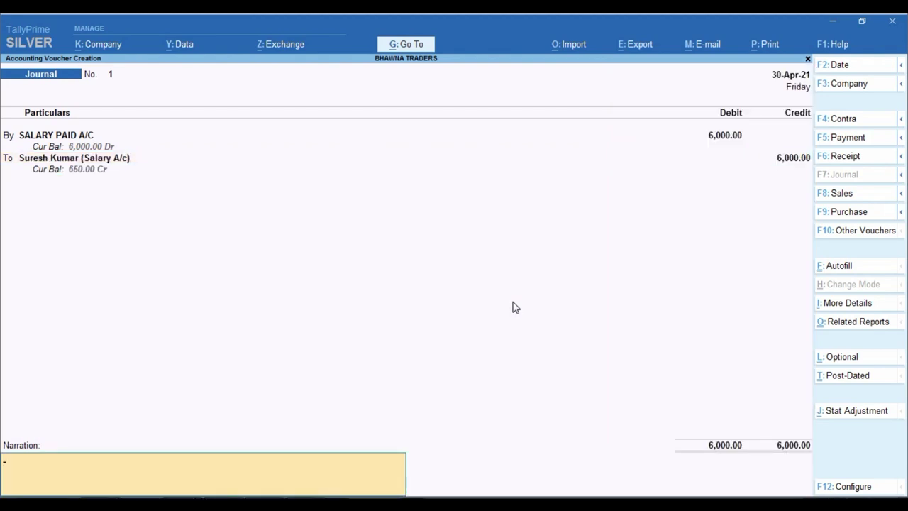
pyautogui.write('APRIL MONTH SALARY DEPOSIT')
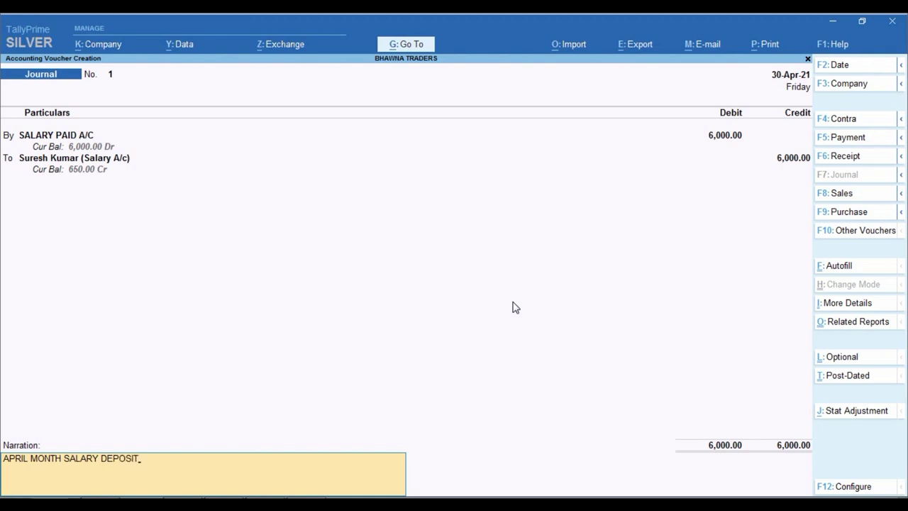
pyautogui.press('Return')
# Step: Compare against the running balance after the deposit in Excel, then return to journal entry
pyautogui.hotkey('alt', 'Tab')
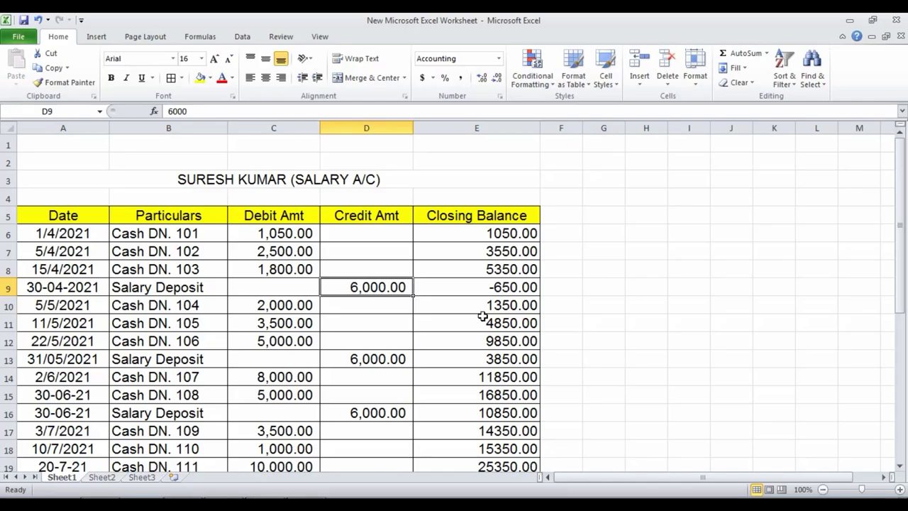
pyautogui.click(461, 290)
pyautogui.hotkey('alt', 'Tab')
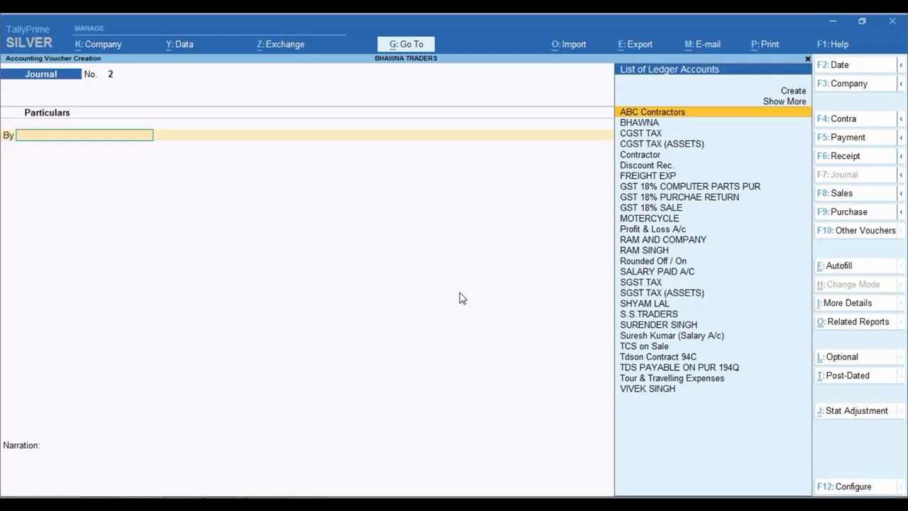
# Step: Open the salary ledger's report to show the 6,000.00 journal and its 650.00 closing balance
pyautogui.press('Escape')
pyautogui.press('Escape')
pyautogui.press('Escape')
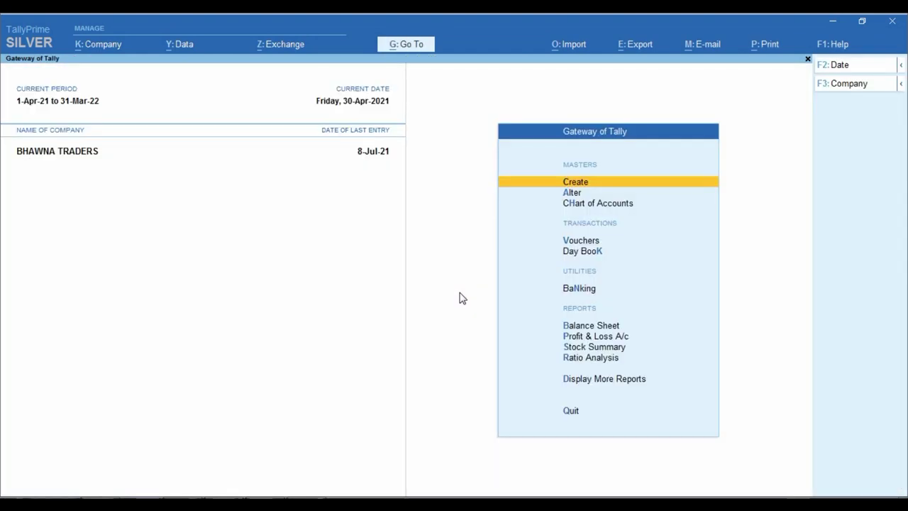
pyautogui.press('Down')
pyautogui.press('Down')
pyautogui.press('Down')
pyautogui.press('Down')
pyautogui.press('Down')
pyautogui.press('Down')
pyautogui.press('Down')
pyautogui.press('Down')
pyautogui.press('Down')
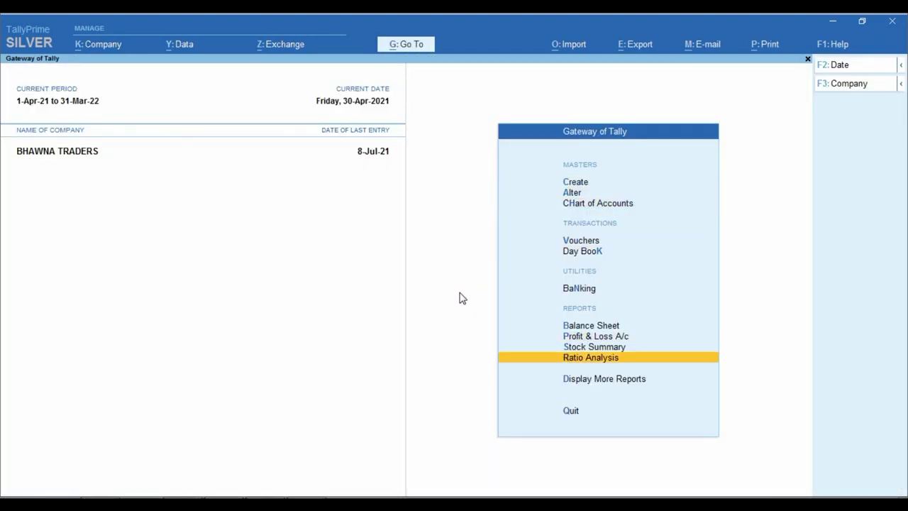
pyautogui.press('Down')
pyautogui.press('Return')
pyautogui.press('Down')
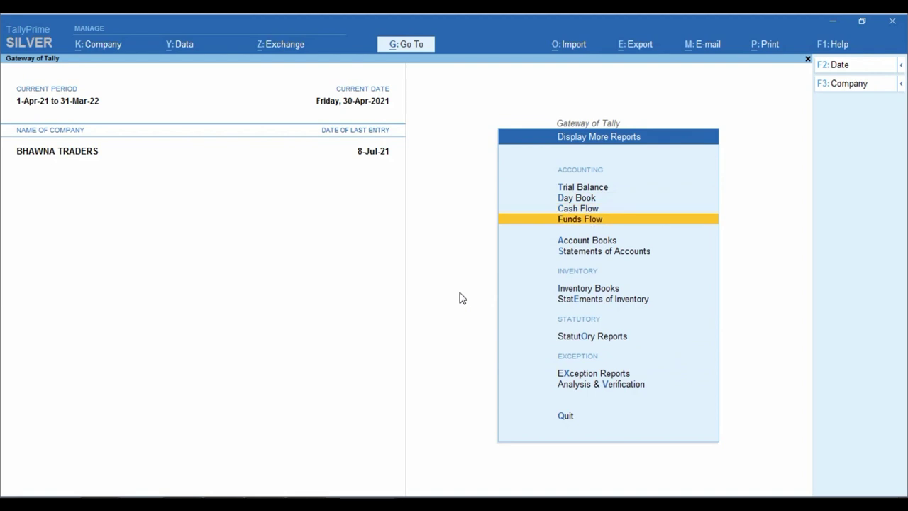
pyautogui.press('Down')
pyautogui.press('Return')
pyautogui.press('Down')
pyautogui.press('Return')
pyautogui.write('SURE')
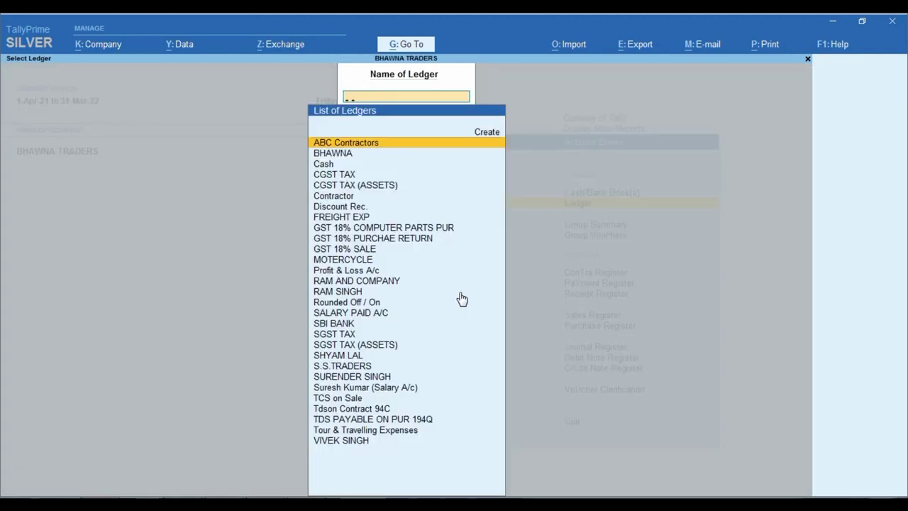
pyautogui.press('Down')
pyautogui.press('Return')
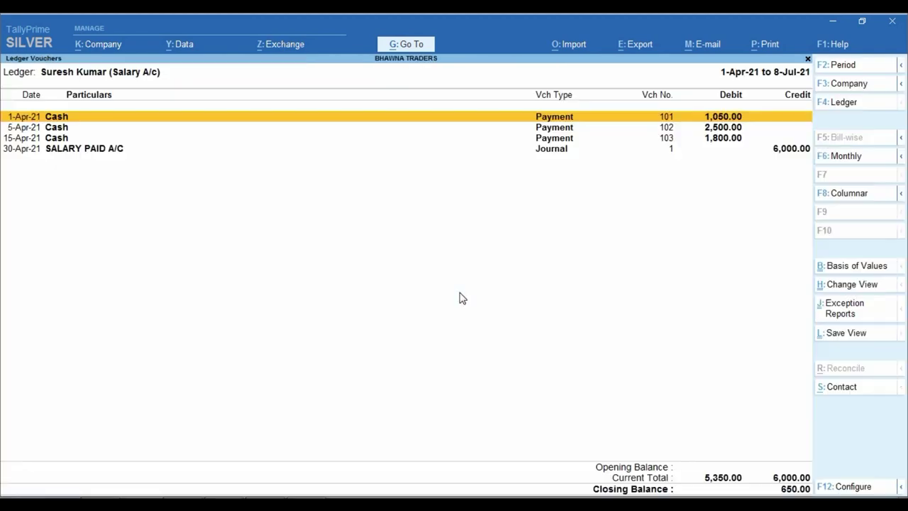
pyautogui.press('ctrl')
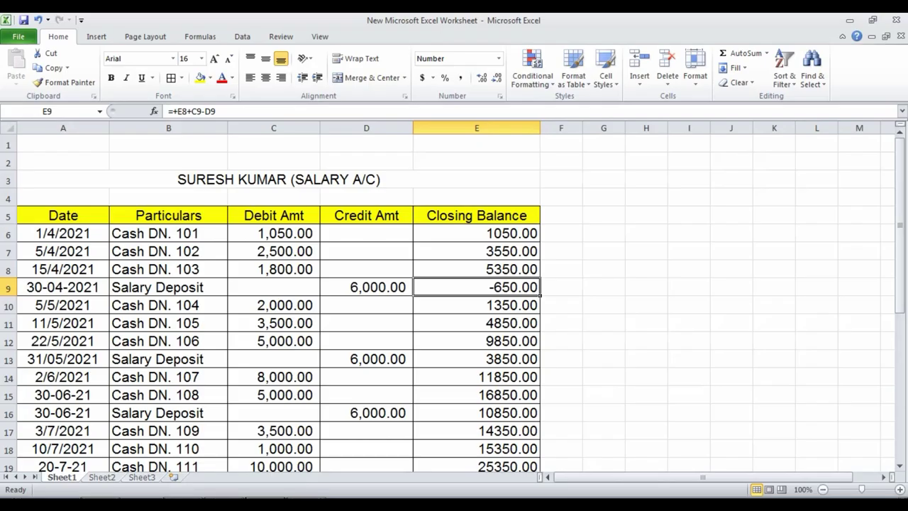
# Step: In Excel, review the salary rows and check the 6,000 April deposit in D9
pyautogui.click(645, 244)
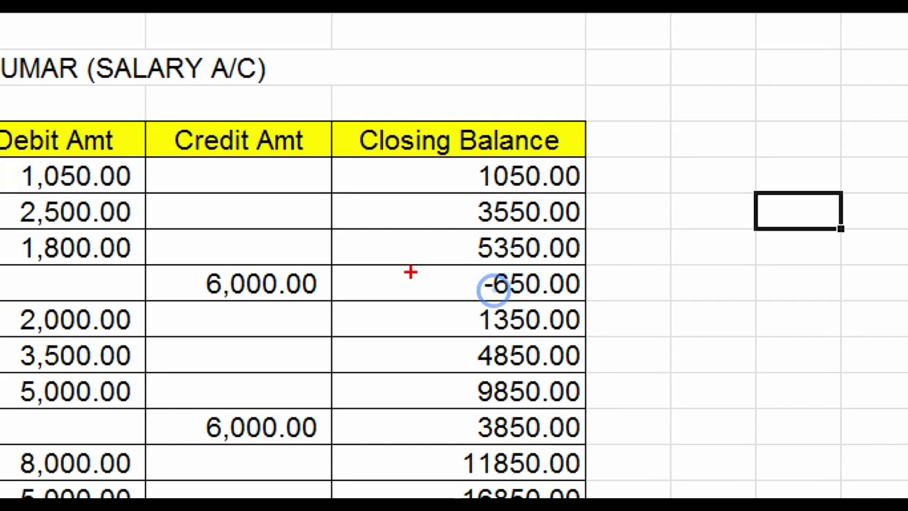
pyautogui.moveTo(414, 269); pyautogui.dragTo(592, 298)
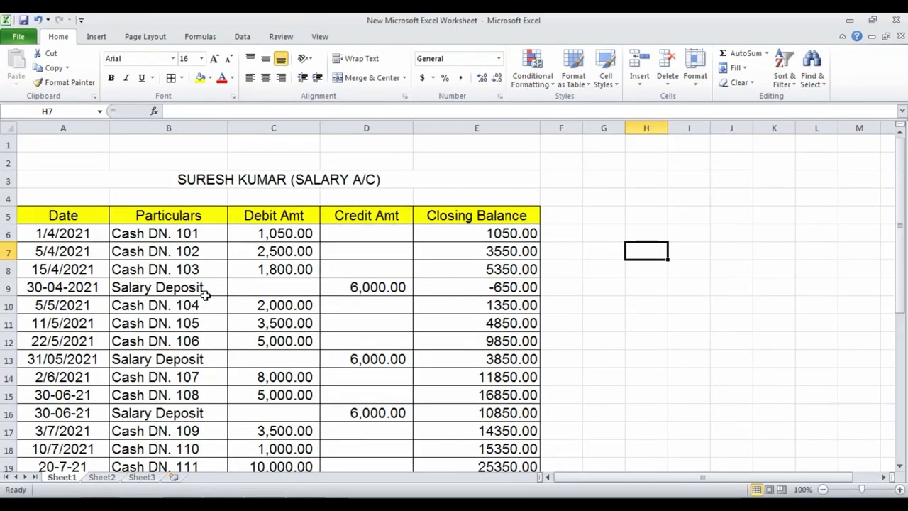
pyautogui.scroll(-2, 206, 298)
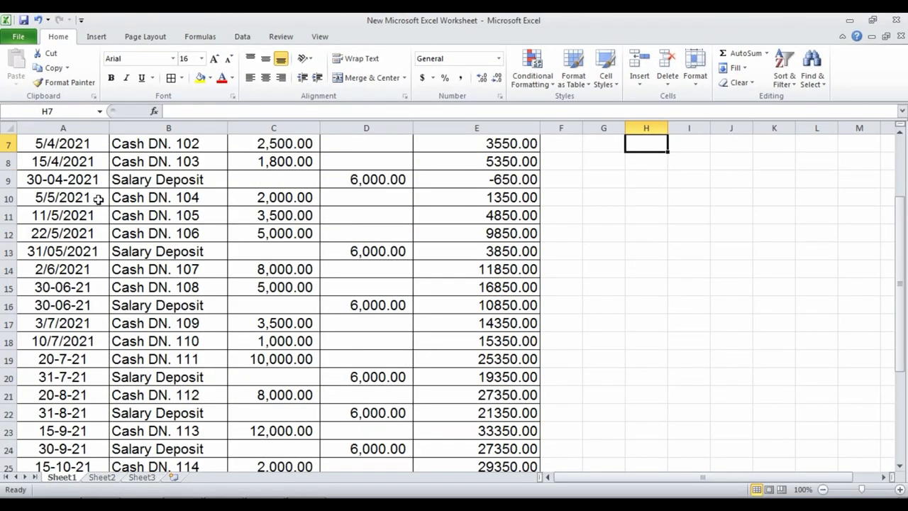
pyautogui.scroll(-6, 163, 286)
pyautogui.scroll(7, 187, 270)
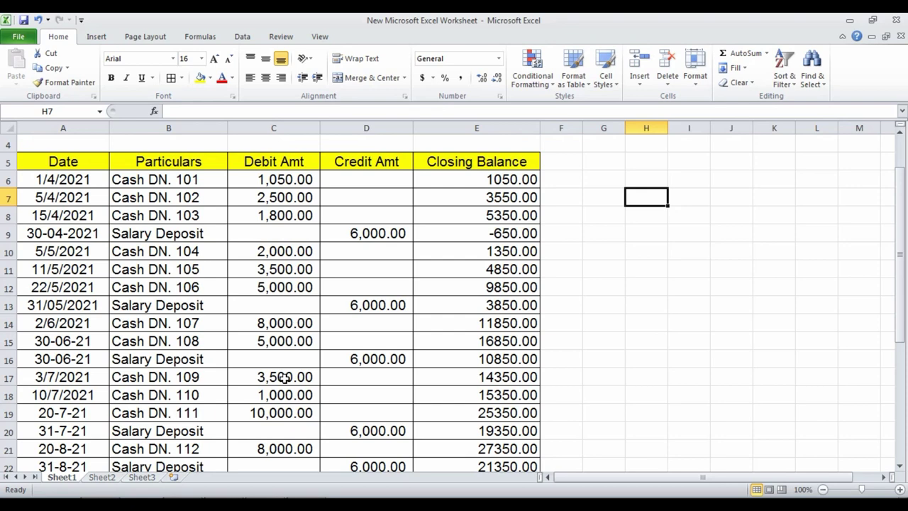
pyautogui.scroll(-1, 245, 363)
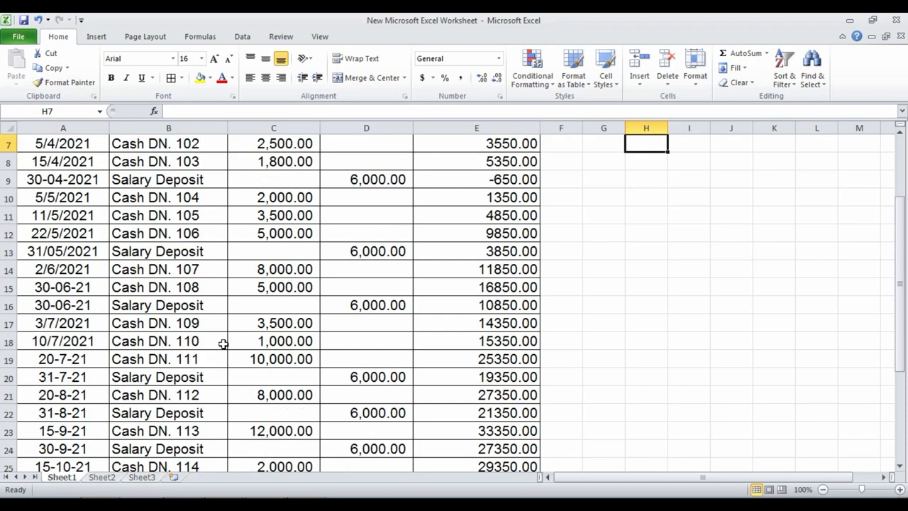
pyautogui.click(384, 179)
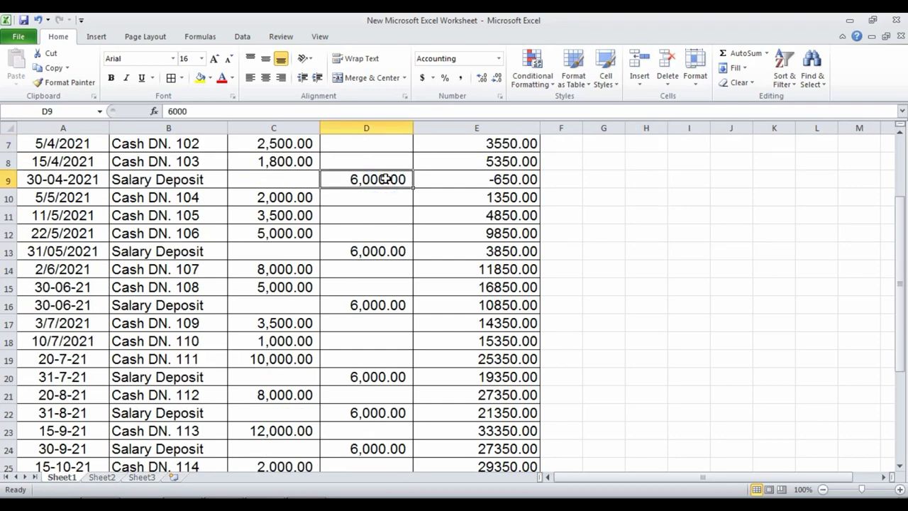
# Step: Check the last salary deposit in D31 and the 72,000.00 =SUM(D6:D32) total in D33
pyautogui.scroll(2, 385, 179)
pyautogui.scroll(-1, 402, 276)
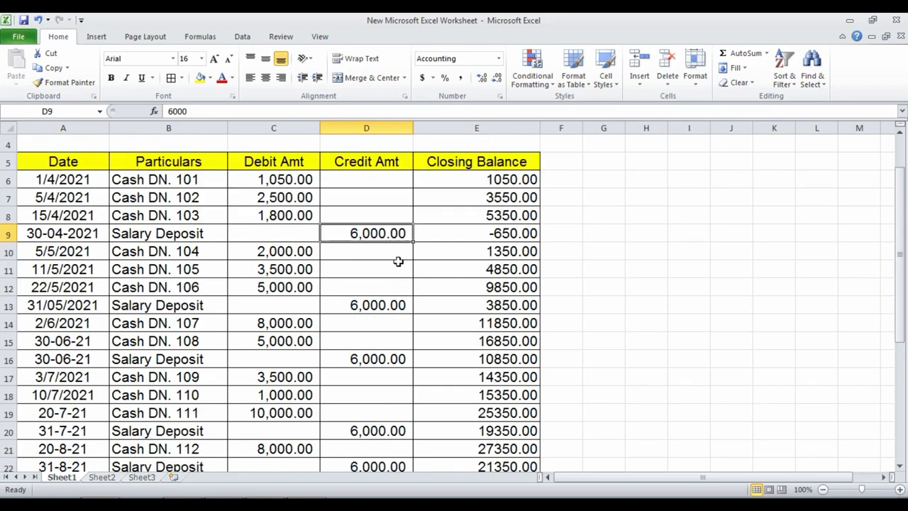
pyautogui.scroll(-4, 386, 237)
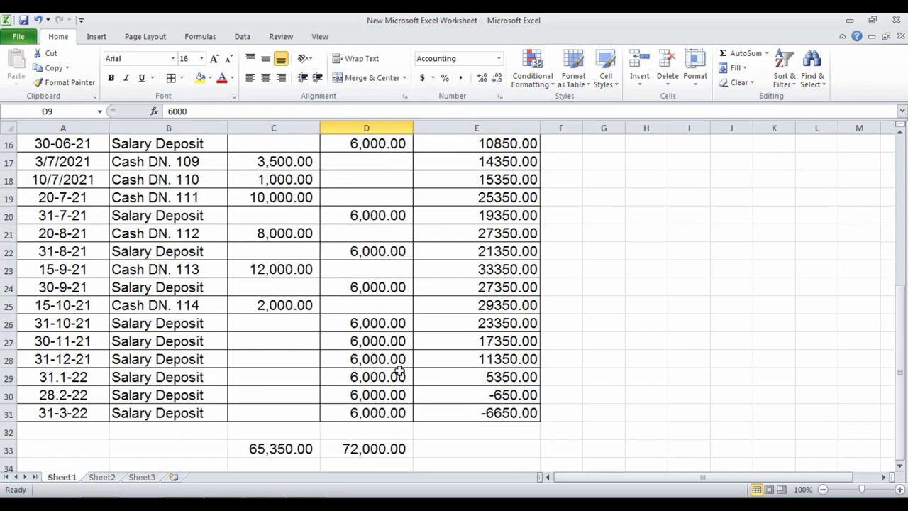
pyautogui.click(383, 407)
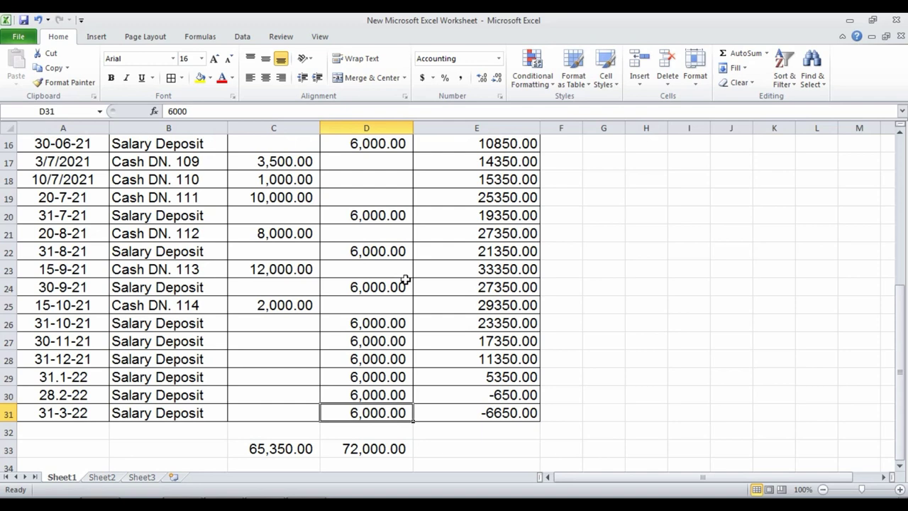
pyautogui.scroll(-2, 406, 278)
pyautogui.click(386, 347)
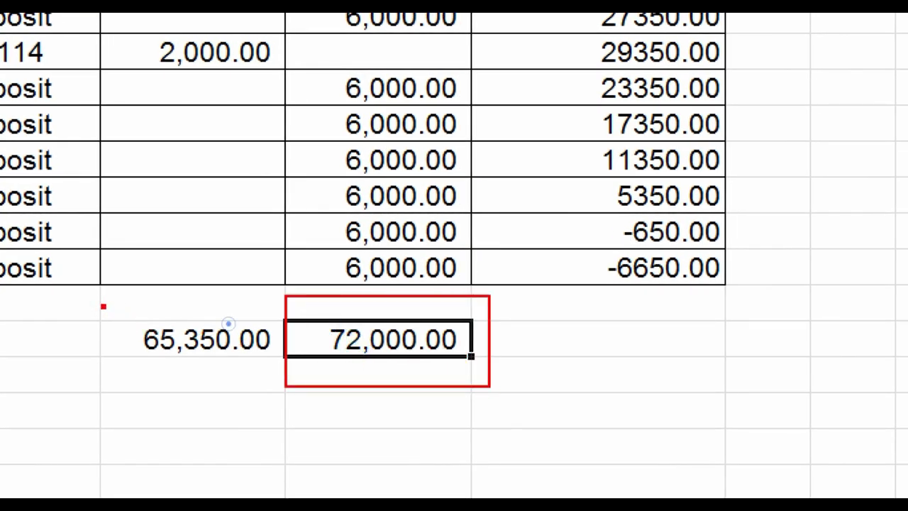
pyautogui.moveTo(101, 304); pyautogui.dragTo(277, 366)
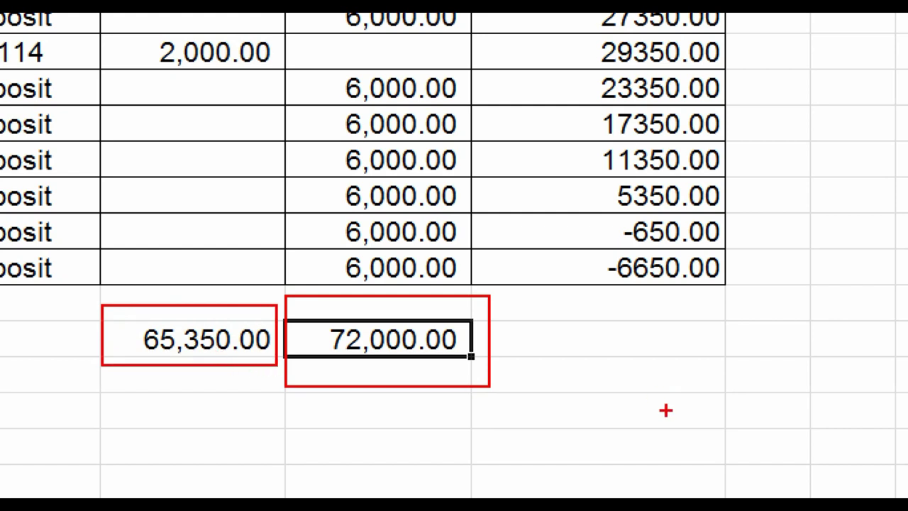
pyautogui.moveTo(576, 242)
pyautogui.mouseDown()
pyautogui.moveTo(678, 289)
pyautogui.moveTo(748, 301)
pyautogui.mouseUp()
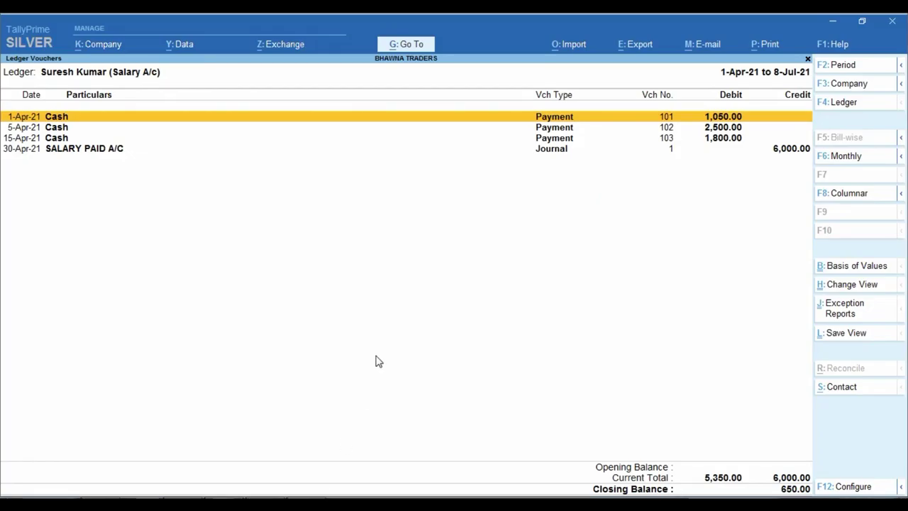
# Step: Set the voucher date to 31-Mar-22 and start a payment voucher
pyautogui.press('Escape')
pyautogui.press('Escape')
pyautogui.press('Escape')
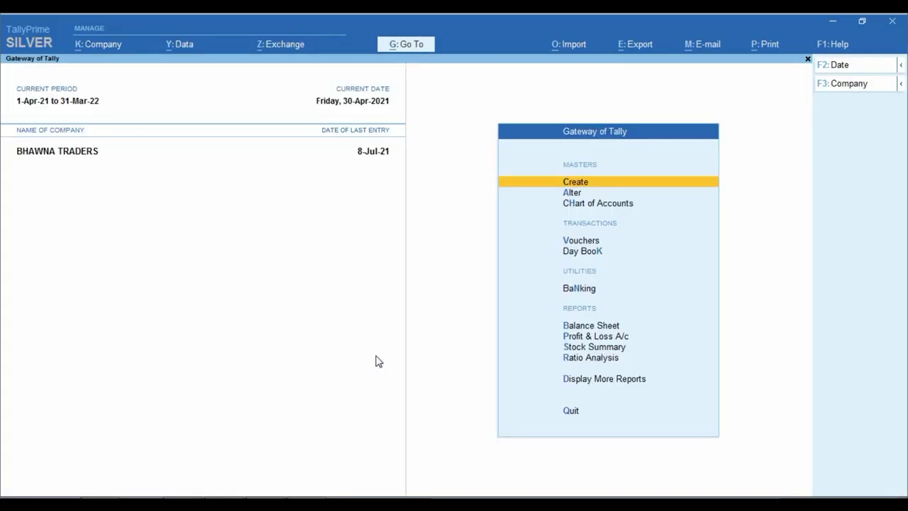
pyautogui.press('v')
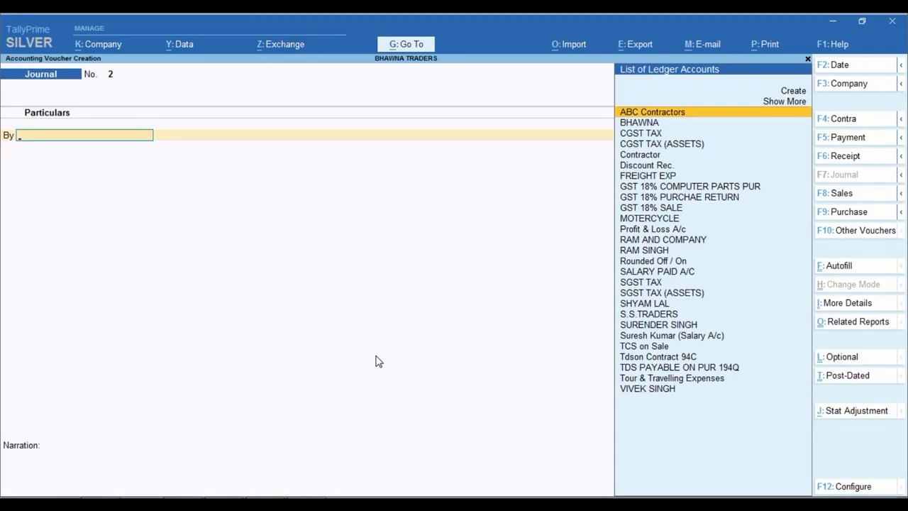
pyautogui.press('F2')
pyautogui.write('31.3')
pyautogui.press('Return')
pyautogui.press('F5')
pyautogui.press('Return')
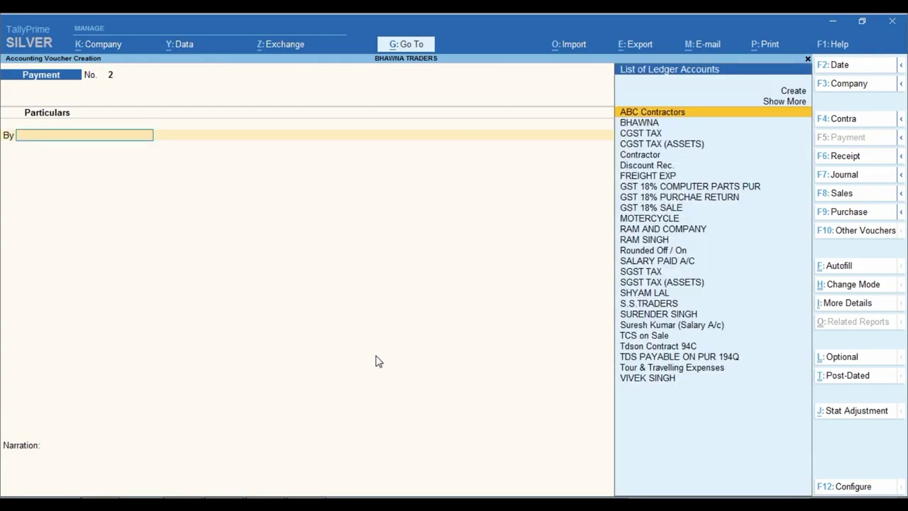
# Step: In Excel, check the debit total in C33 and select the empty cell below it
pyautogui.hotkey('alt', 'Tab')
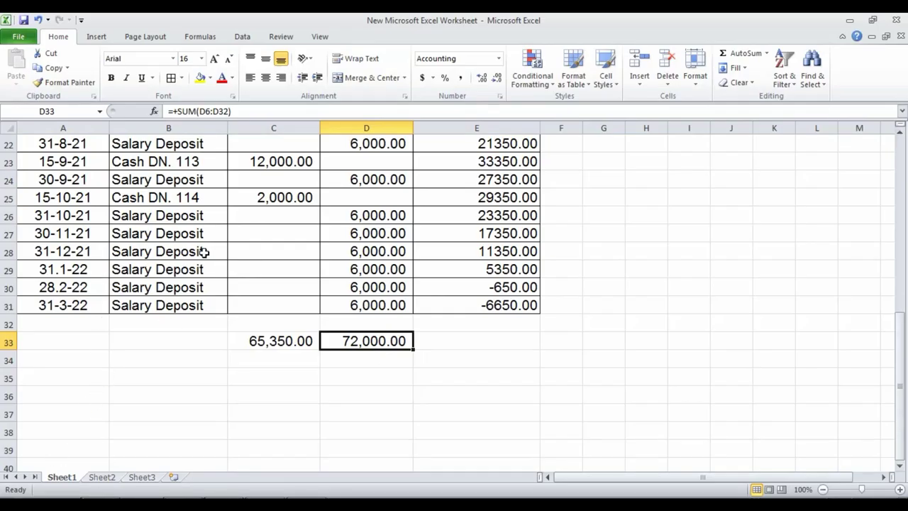
pyautogui.scroll(2, 204, 252)
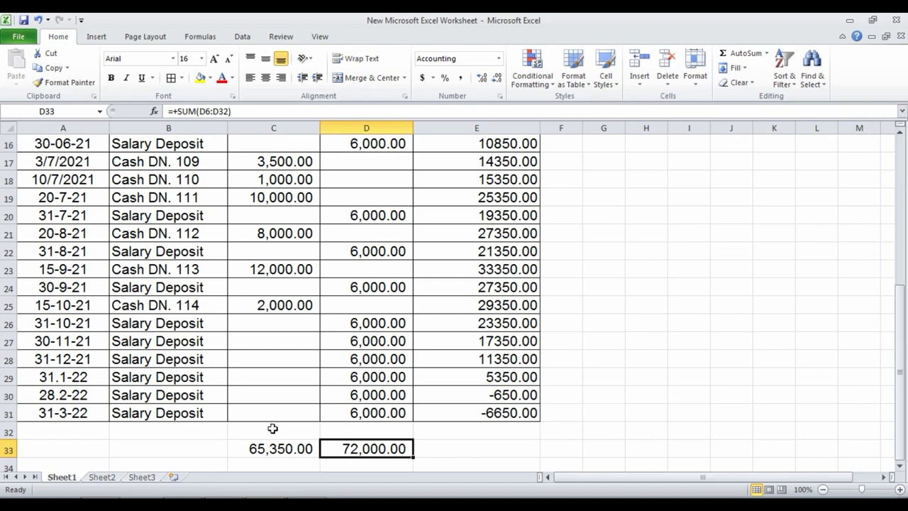
pyautogui.scroll(5, 316, 354)
pyautogui.scroll(-7, 315, 357)
pyautogui.click(279, 342)
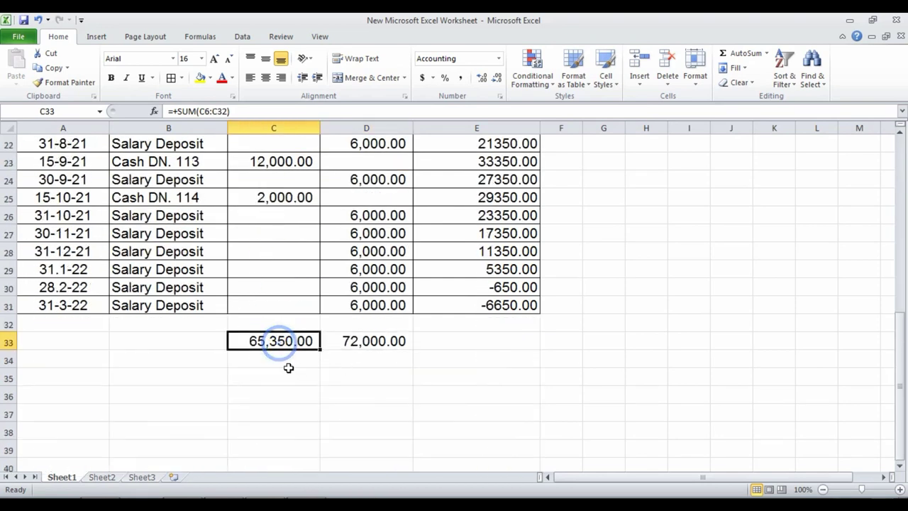
pyautogui.click(277, 360)
pyautogui.scroll(7, 402, 358)
pyautogui.hotkey('alt', 'Tab')
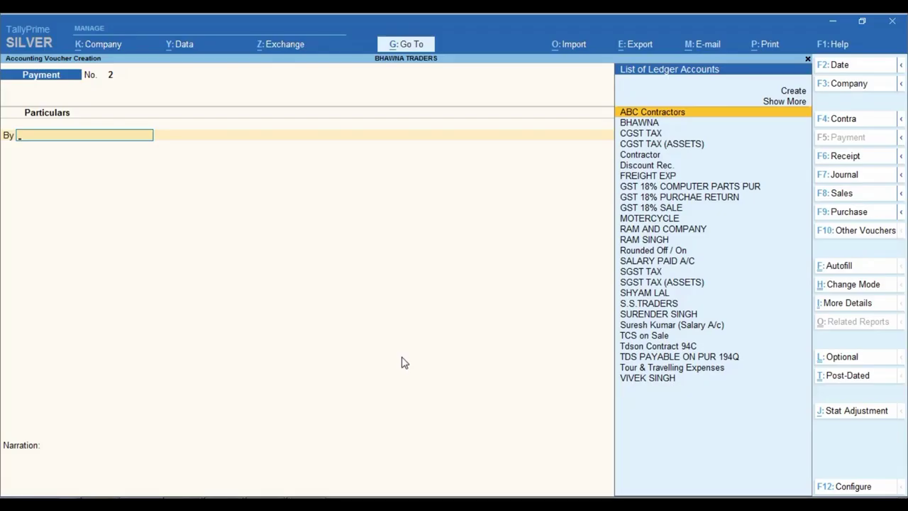
# Step: Abandon the blank payment voucher and reopen the salary ledger report showing 650.00 closing
pyautogui.press('Escape')
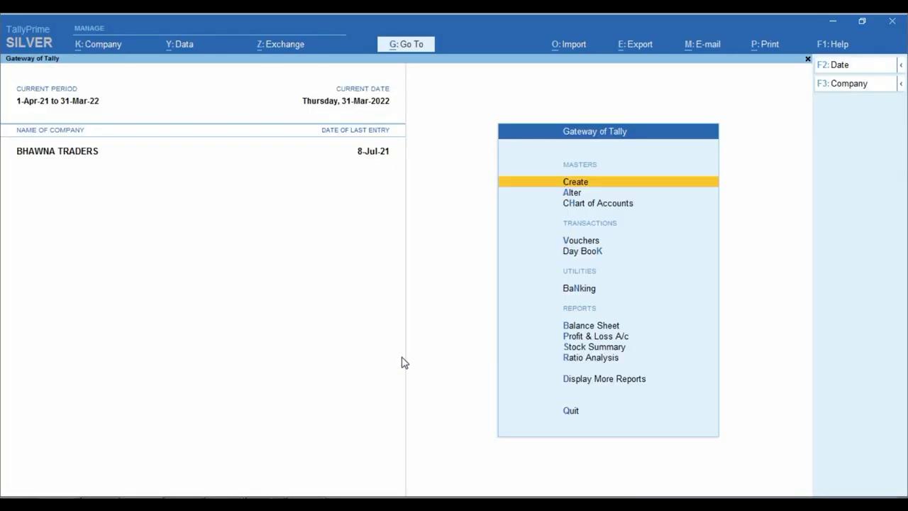
pyautogui.write('dalSURE')
pyautogui.press('Down')
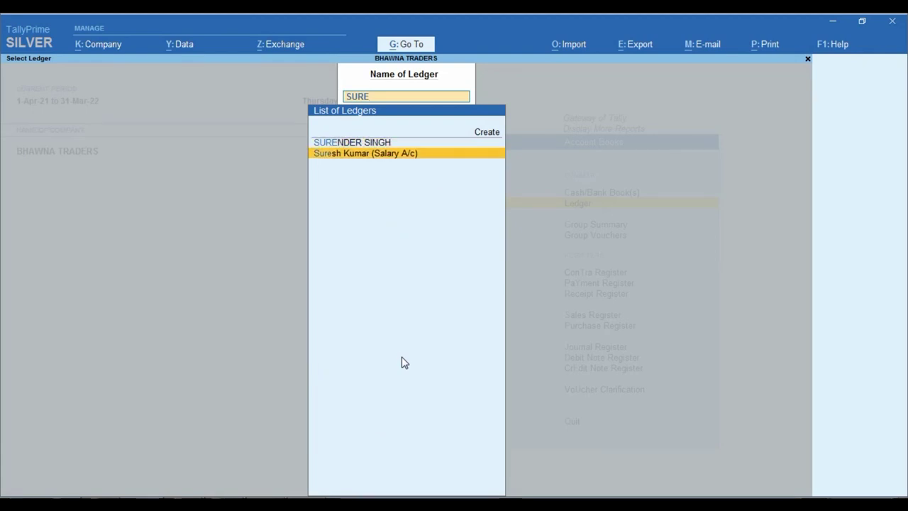
pyautogui.press('Return')
pyautogui.hotkey('alt', 'Tab')
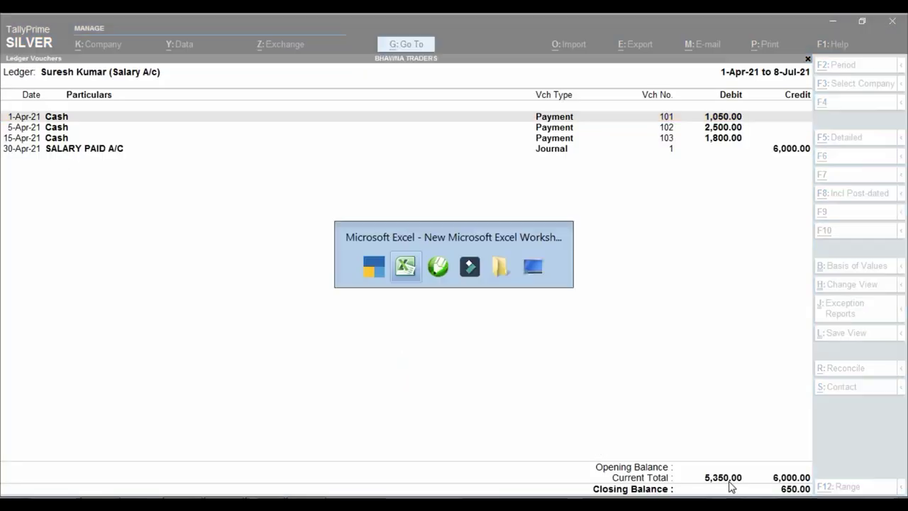
# Step: Enter 5,350 in C34 and =C33-C34 in C35, giving 60,000.00
pyautogui.scroll(-5, 296, 349)
pyautogui.write('5350')
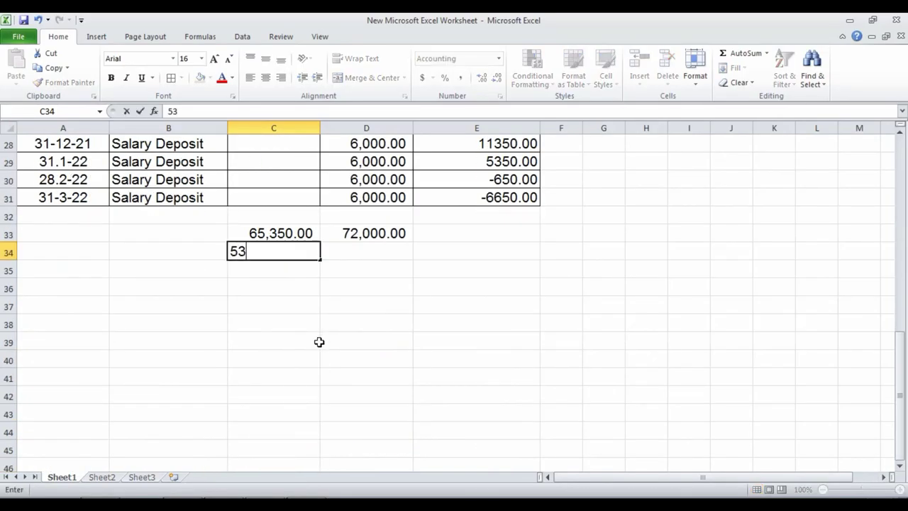
pyautogui.press('Return')
pyautogui.write('+')
pyautogui.press('Up')
pyautogui.press('Up')
pyautogui.write('-')
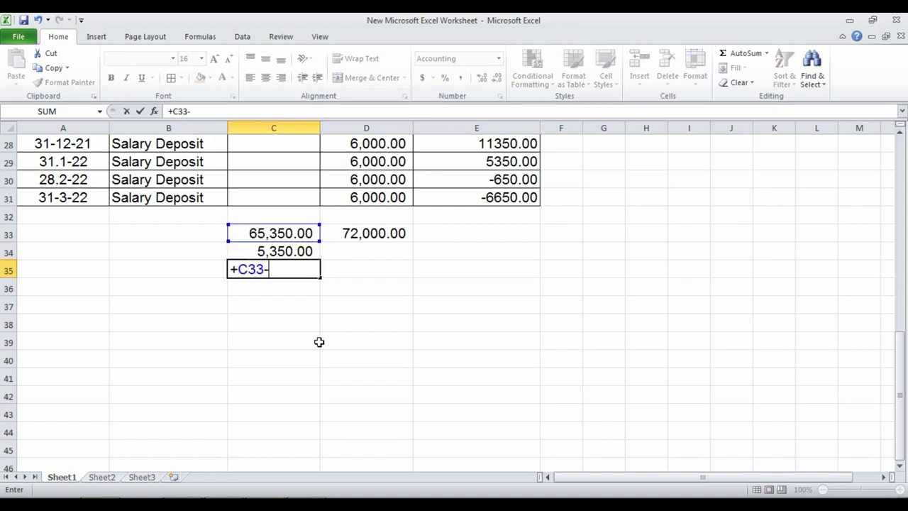
pyautogui.press('Up')
pyautogui.press('Return')
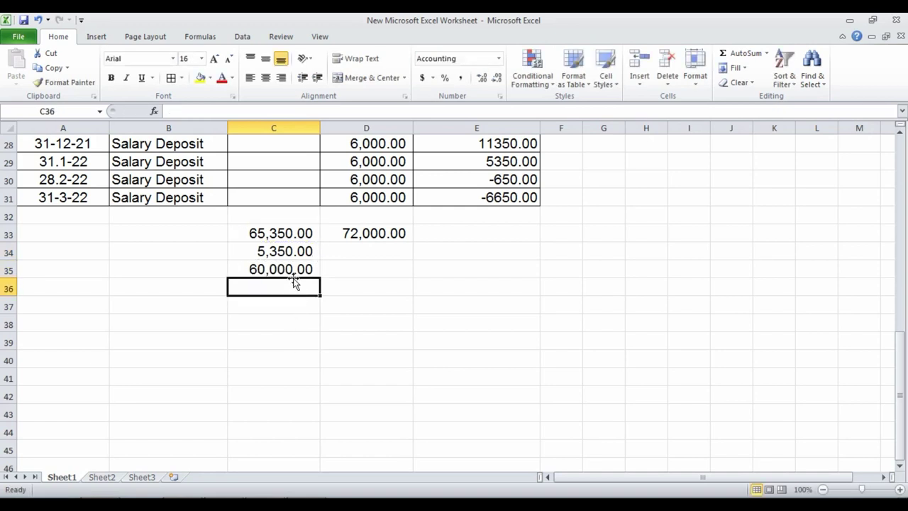
pyautogui.click(293, 268)
pyautogui.hotkey('alt', 'Tab')
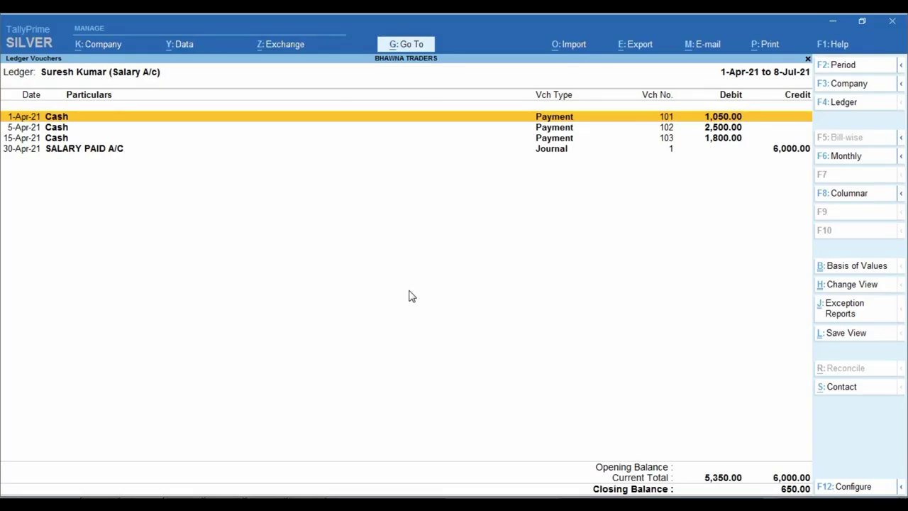
# Step: Save payment voucher 111 dated 31-Mar-22: salary ledger debit 60,000, Cash credit 60,000
pyautogui.press('Escape')
pyautogui.press('Escape')
pyautogui.press('Escape')
pyautogui.press('Escape')
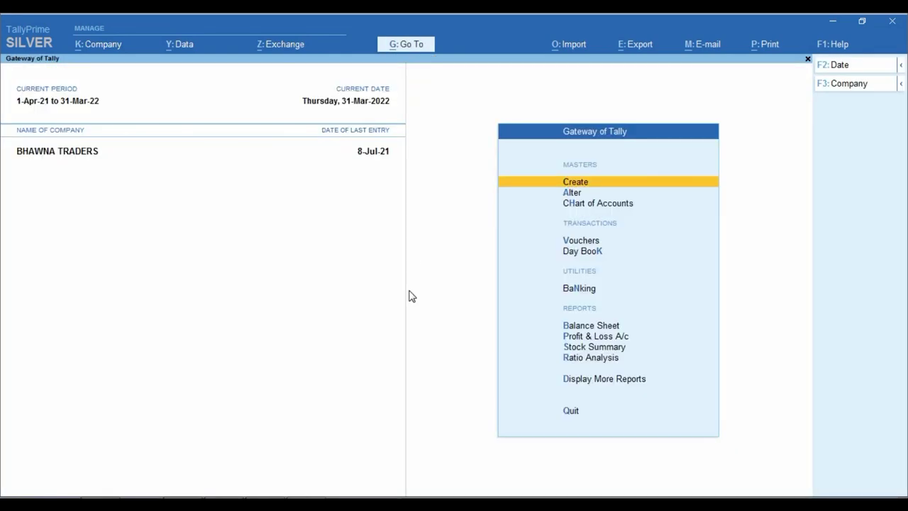
pyautogui.press('v')
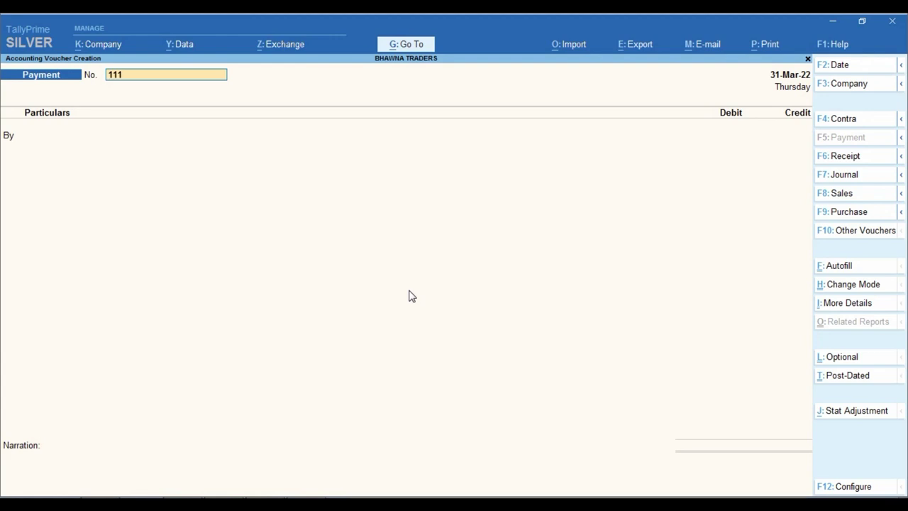
pyautogui.press('Return')
pyautogui.write('sure')
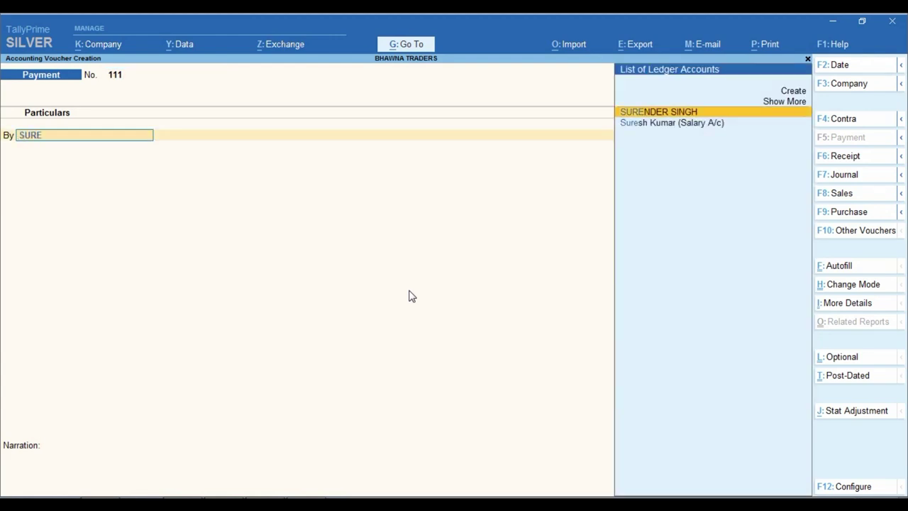
pyautogui.press('Down')
pyautogui.press('Return')
pyautogui.hotkey('alt', 'Tab')
pyautogui.hotkey('alt', 'Tab')
pyautogui.write('6')
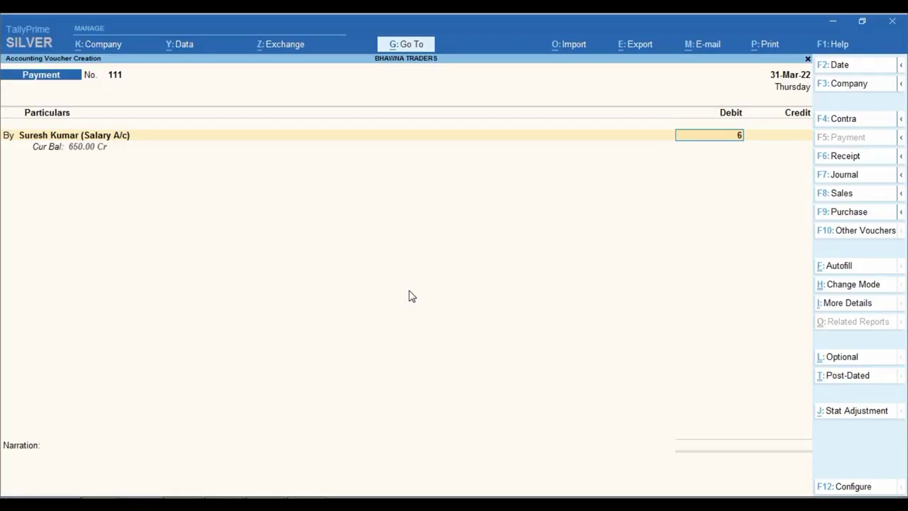
pyautogui.write('0,000')
pyautogui.press('Return')
pyautogui.press('Return')
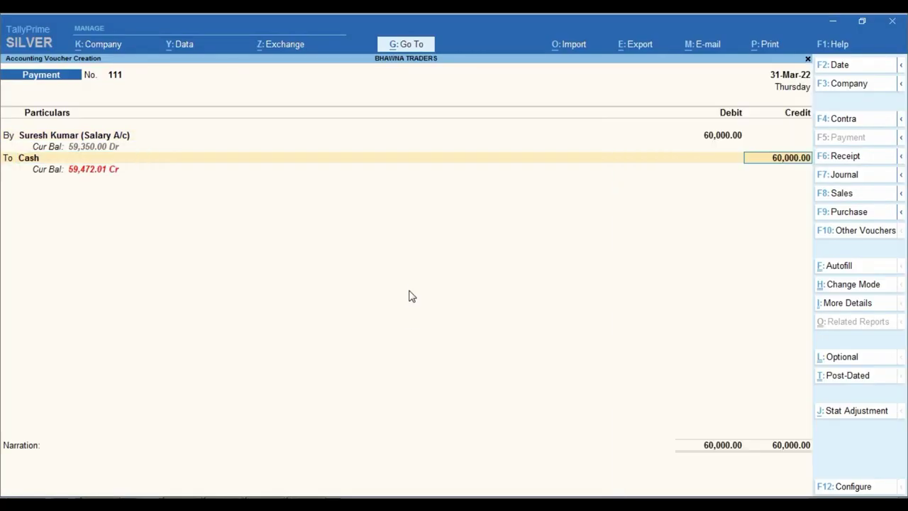
pyautogui.press('Return')
pyautogui.press('Return')
pyautogui.press('Return')
pyautogui.press('Return')
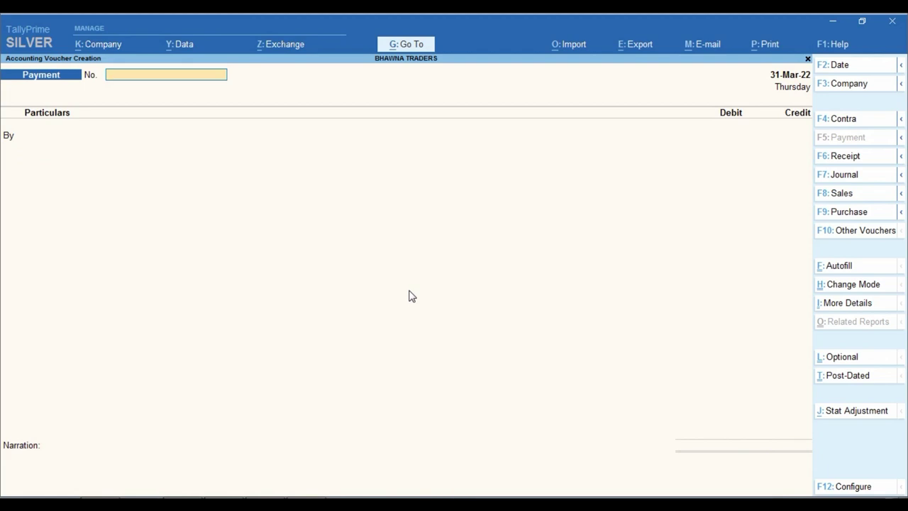
pyautogui.press('Escape')
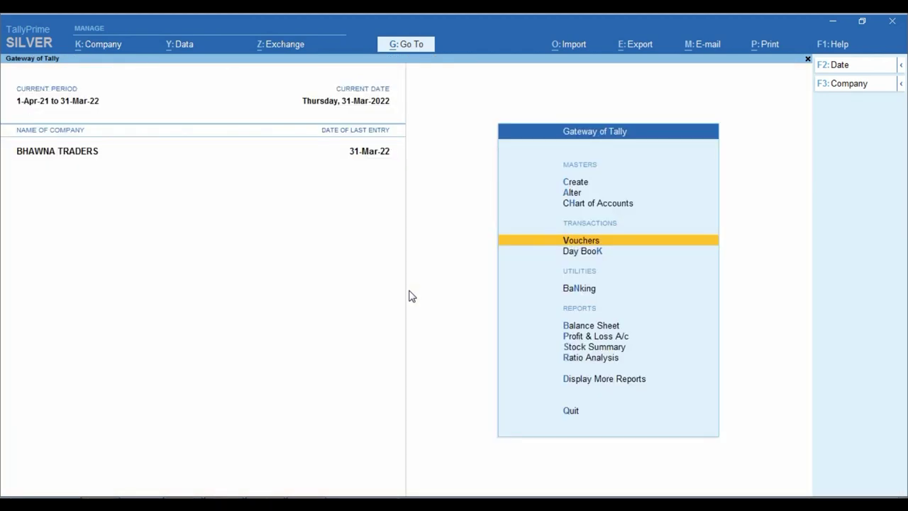
# Step: Open the salary ledger's vouchers for the period 1-Apr-21 to 31-Mar-22
pyautogui.write('dalsures')
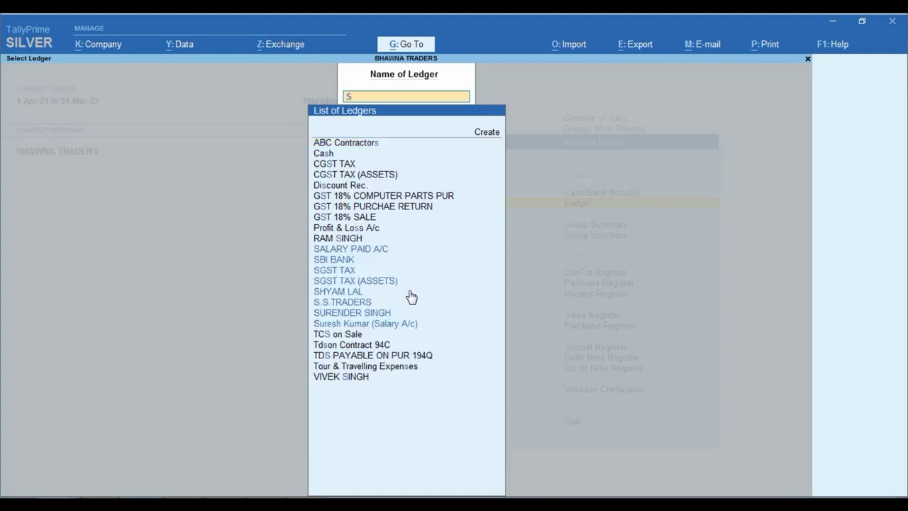
pyautogui.press('Return')
pyautogui.press('F2')
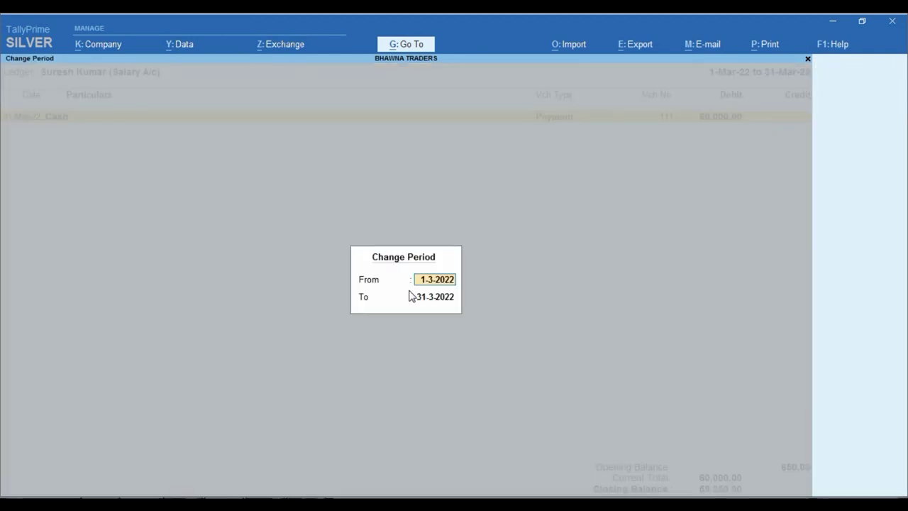
pyautogui.write('1-4-21')
pyautogui.press('Return')
pyautogui.press('Return')
pyautogui.press('Down')
pyautogui.press('Down')
pyautogui.press('Down')
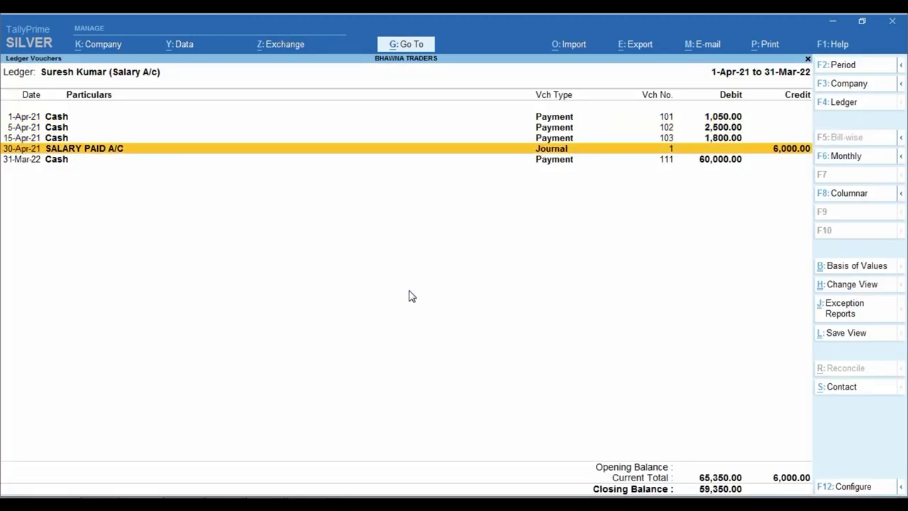
# Step: Duplicate the 6,000 salary journal for 31-May and 30-Jun
pyautogui.press('alt')
pyautogui.press('Return')
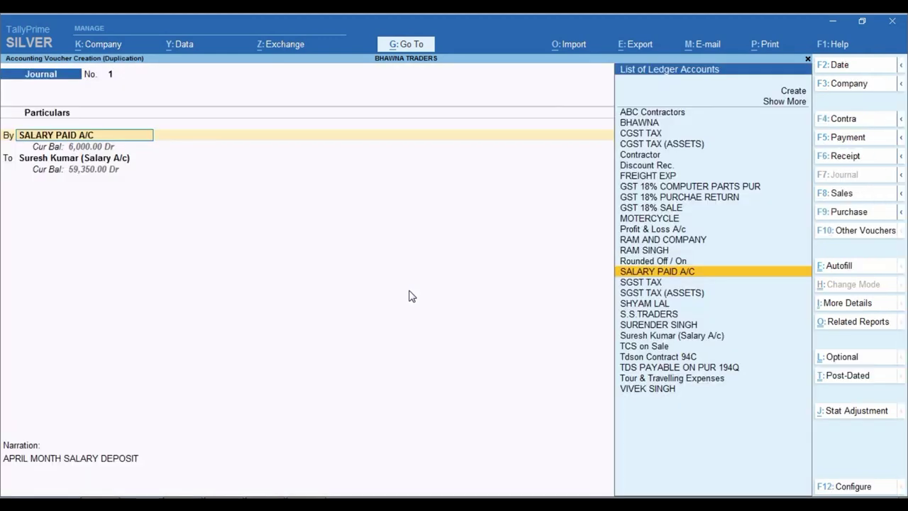
pyautogui.press('F2')
pyautogui.write('31.5')
pyautogui.press('Return')
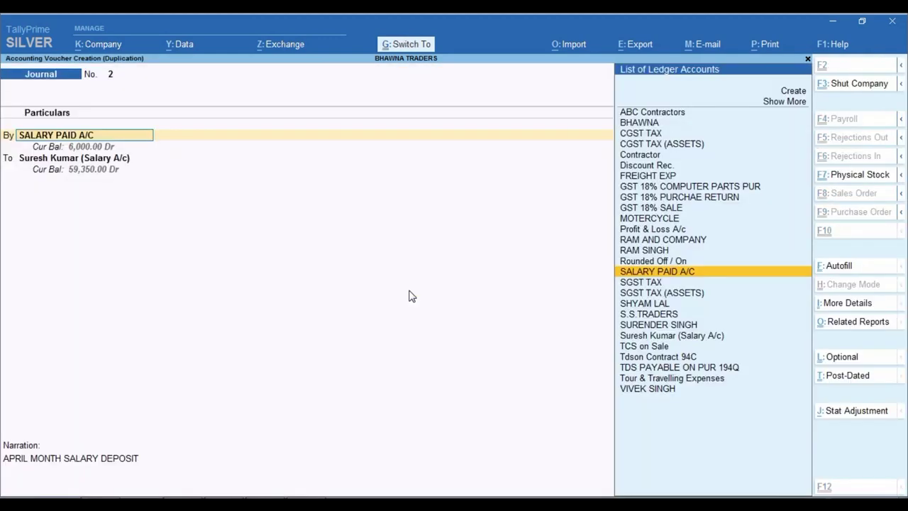
pyautogui.hotkey('ctrl', 'a')
pyautogui.press('Return')
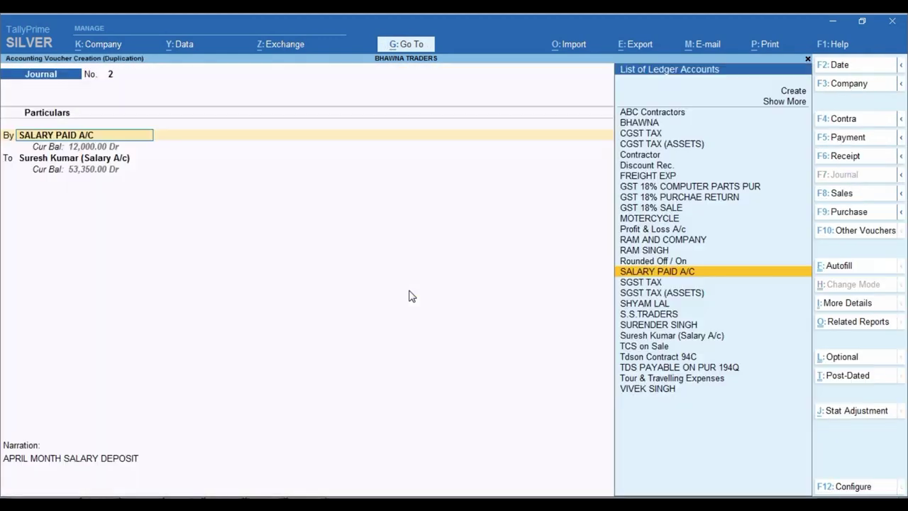
pyautogui.press('F2')
pyautogui.write('30.6')
pyautogui.press('Return')
pyautogui.hotkey('ctrl', 'a')
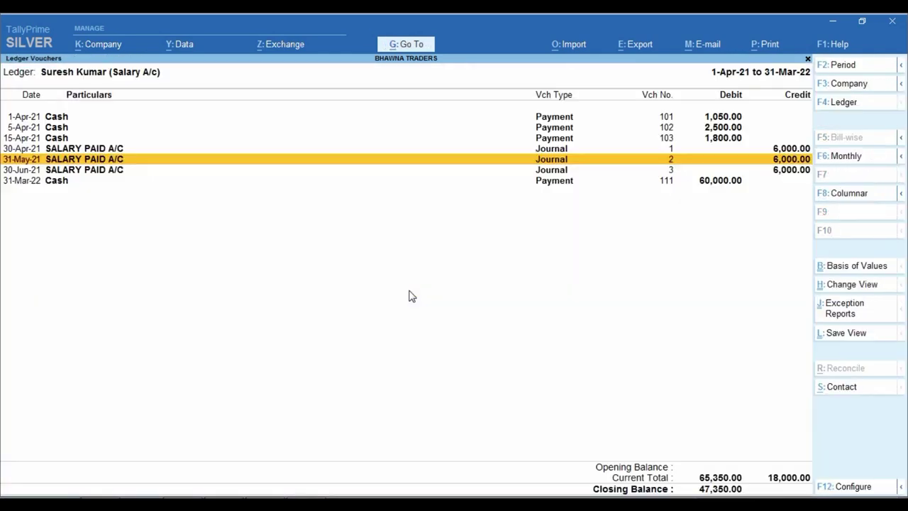
# Step: Duplicate the 6,000 salary journal for 31-Jul and 31-Aug
pyautogui.press('Down')
pyautogui.hotkey('alt', '2')
pyautogui.press('F2')
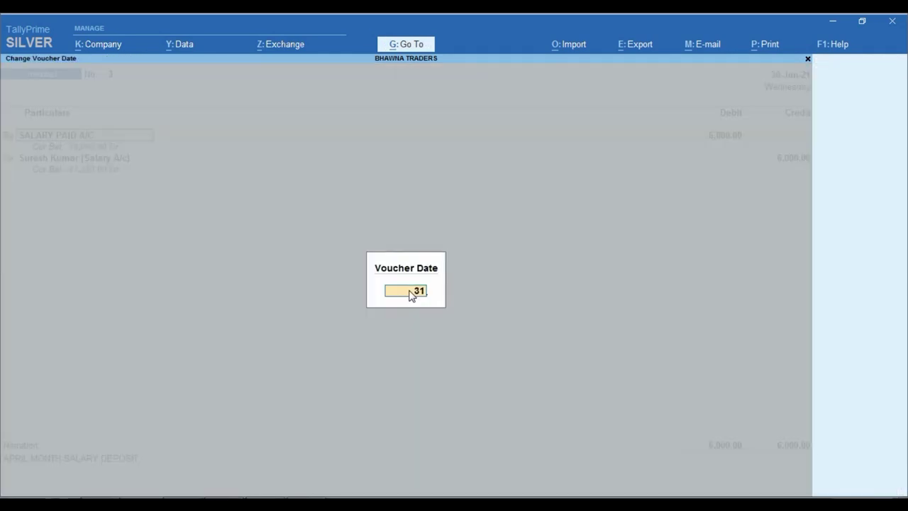
pyautogui.write('31.7')
pyautogui.press('Return')
pyautogui.hotkey('ctrl', 'a')
pyautogui.press('Down')
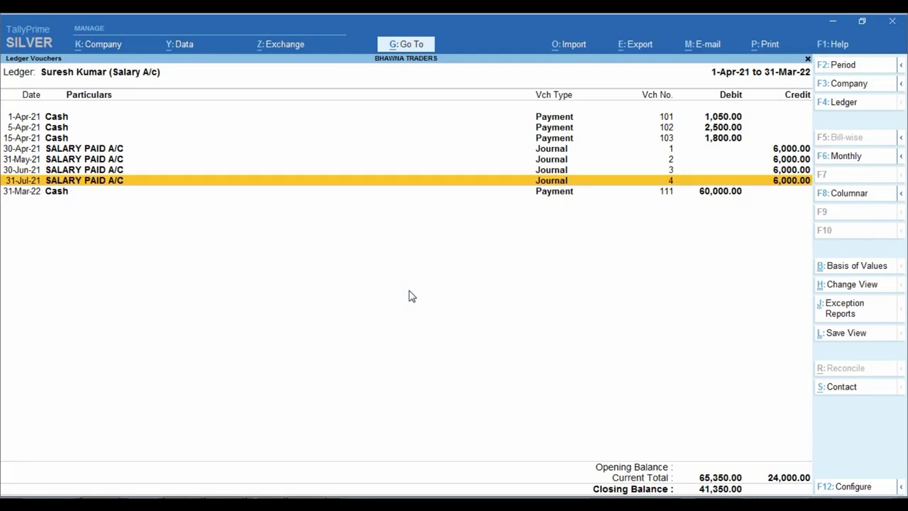
pyautogui.hotkey('alt', '2')
pyautogui.press('F2')
pyautogui.write('31.8')
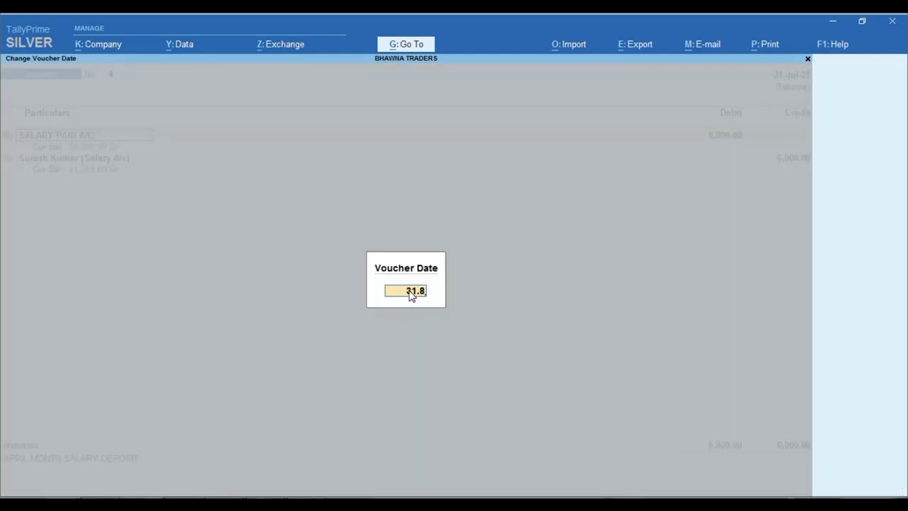
pyautogui.press('Return')
pyautogui.hotkey('ctrl', 'a')
# Step: Duplicate the 6,000 salary journal for 30-Sep and 31-Oct
pyautogui.hotkey('alt', '2')
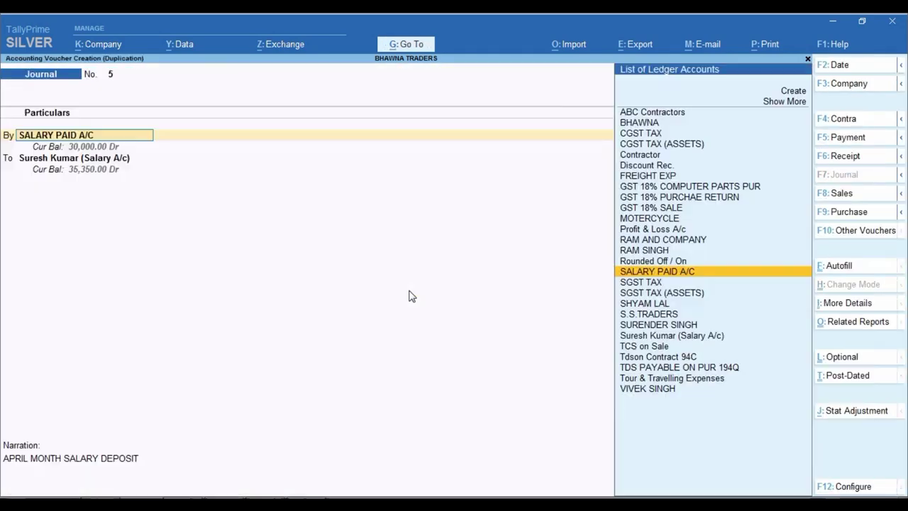
pyautogui.press('F2')
pyautogui.write('30.9')
pyautogui.press('Return')
pyautogui.hotkey('ctrl', 'a')
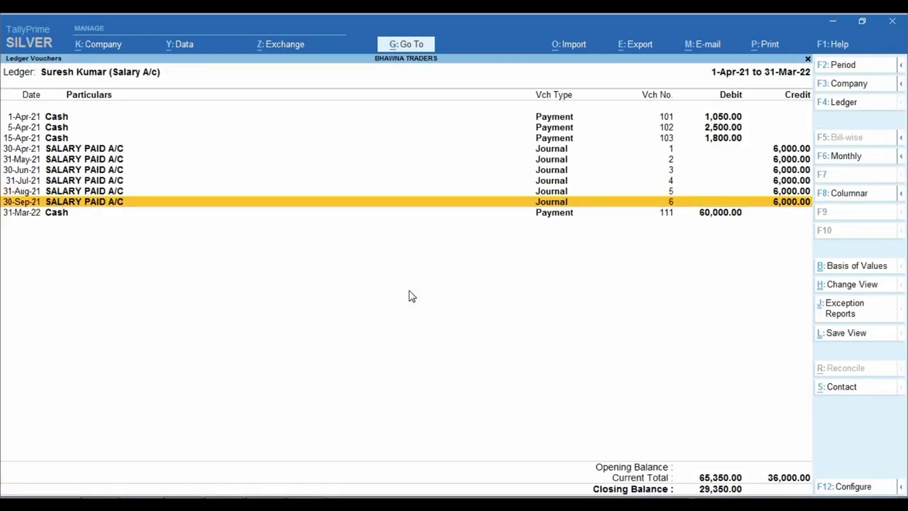
pyautogui.hotkey('alt', '2')
pyautogui.press('F2')
pyautogui.write('31.10')
pyautogui.press('Return')
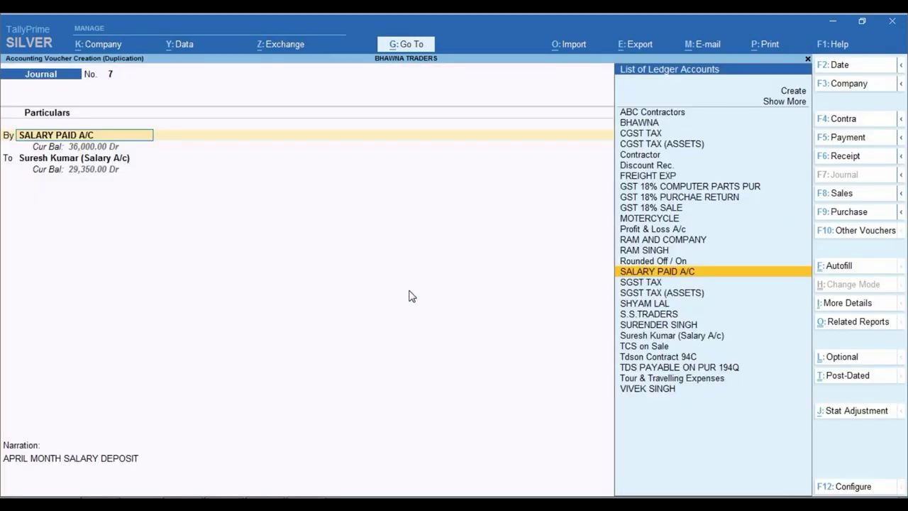
pyautogui.hotkey('ctrl', 'a')
# Step: Duplicate the 6,000 salary journal for 30-Nov and 31-Dec
pyautogui.hotkey('alt', '2')
pyautogui.press('F2')
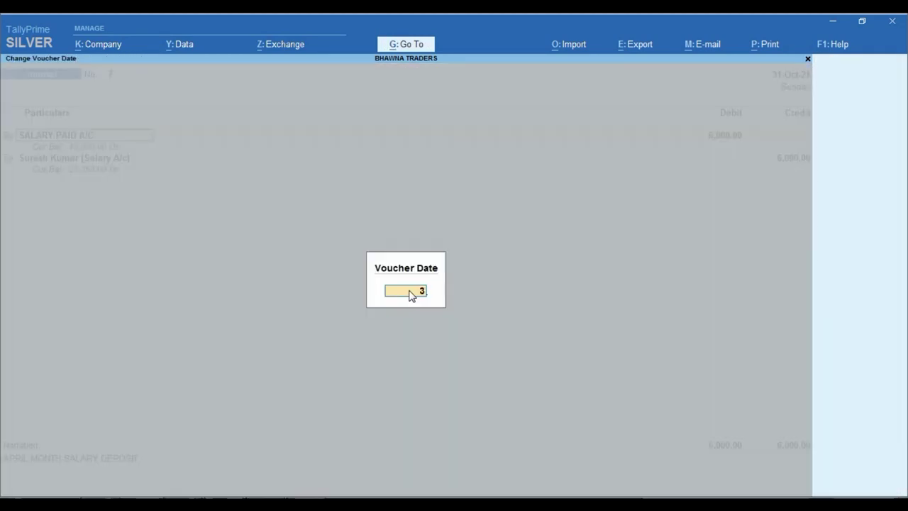
pyautogui.write('30.11')
pyautogui.press('Return')
pyautogui.hotkey('ctrl', 'a')
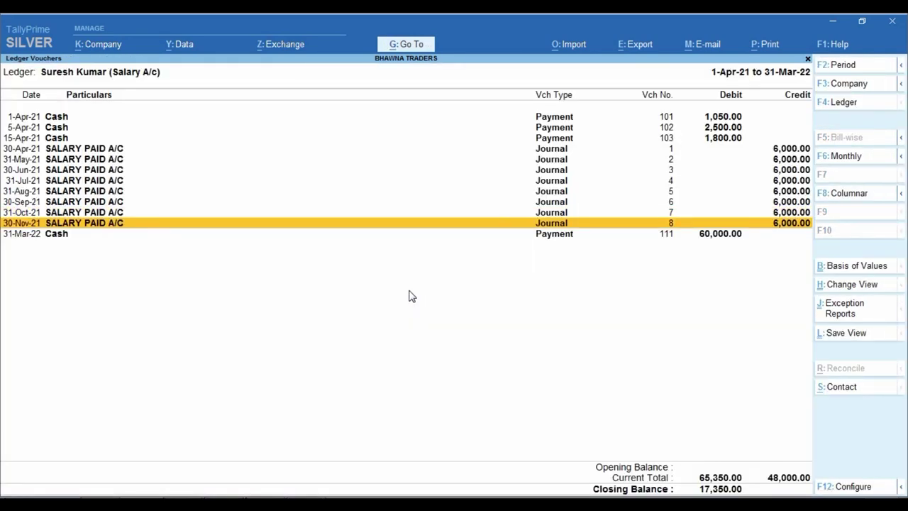
pyautogui.hotkey('alt', '2')
pyautogui.press('F2')
pyautogui.write('31.12')
pyautogui.press('Return')
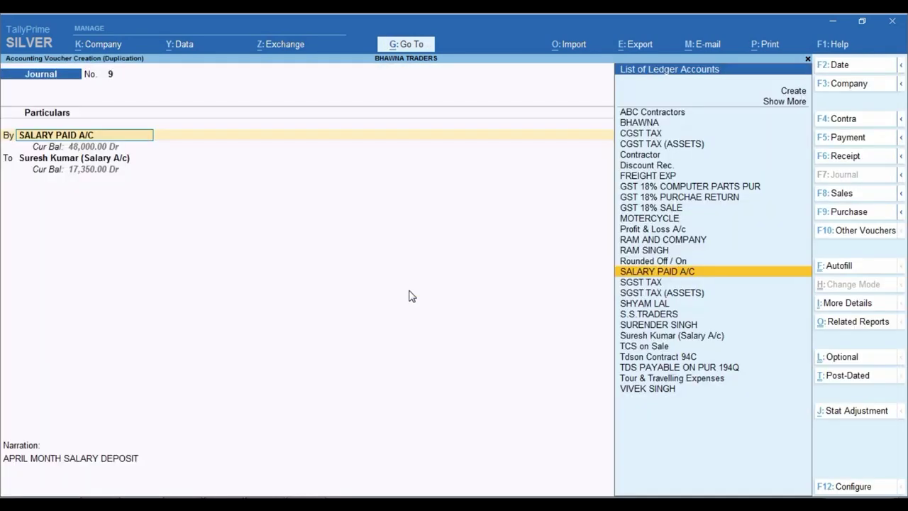
pyautogui.hotkey('ctrl', 'a')
# Step: Duplicate the 6,000 salary journal for 31-Jan and 28-Feb
pyautogui.hotkey('alt', '2')
pyautogui.press('F2')
pyautogui.write('31')
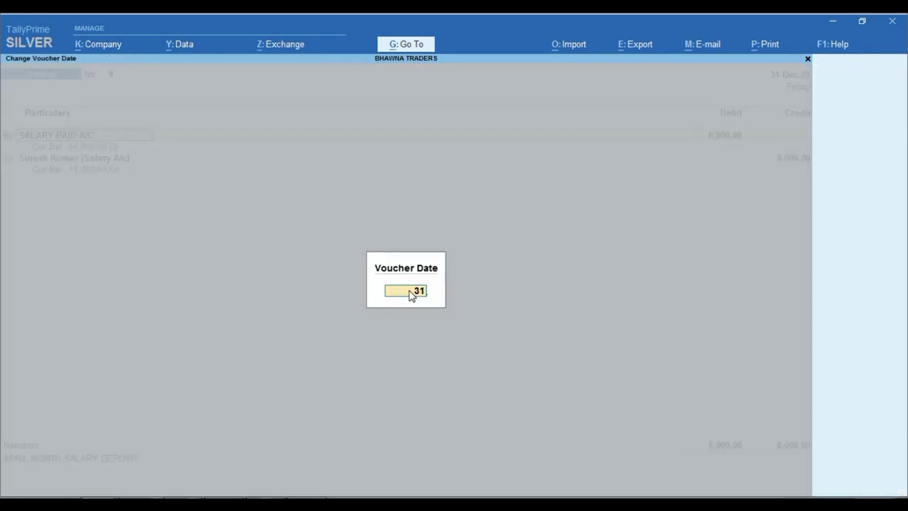
pyautogui.press('Return')
pyautogui.hotkey('ctrl', 'a')
pyautogui.press('Down')
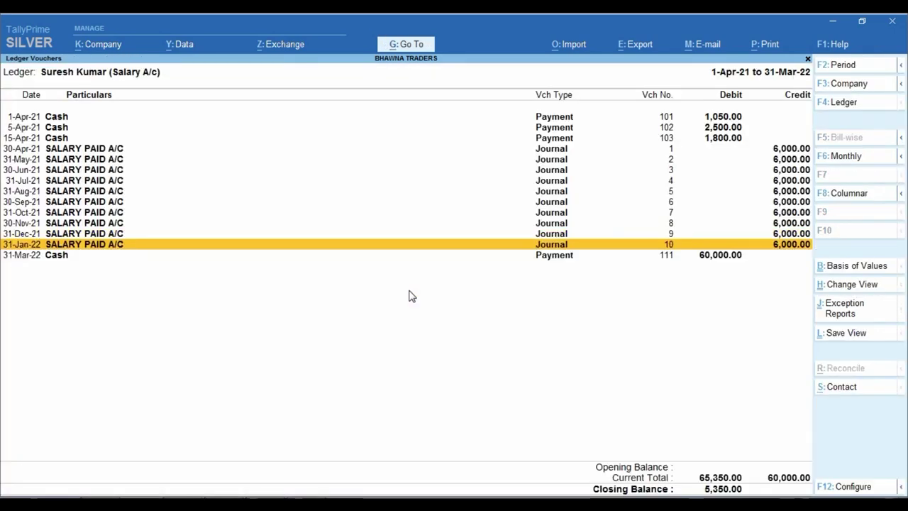
pyautogui.hotkey('alt', '2')
pyautogui.press('F2')
pyautogui.write('28.2')
pyautogui.press('Return')
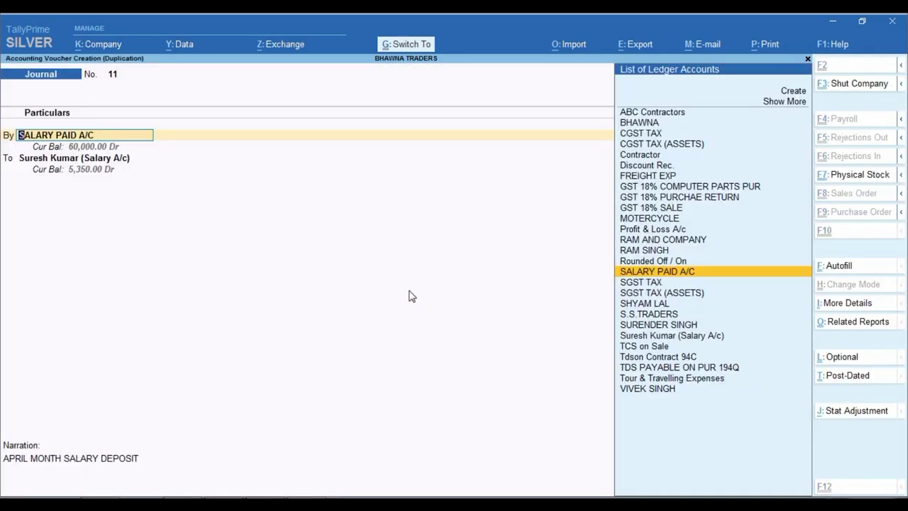
pyautogui.hotkey('ctrl', 'a')
# Step: Add the final 6,000 salary journal dated 31-Mar-22, bringing credits to 72,000.00
pyautogui.hotkey('alt', '2')
pyautogui.press('F2')
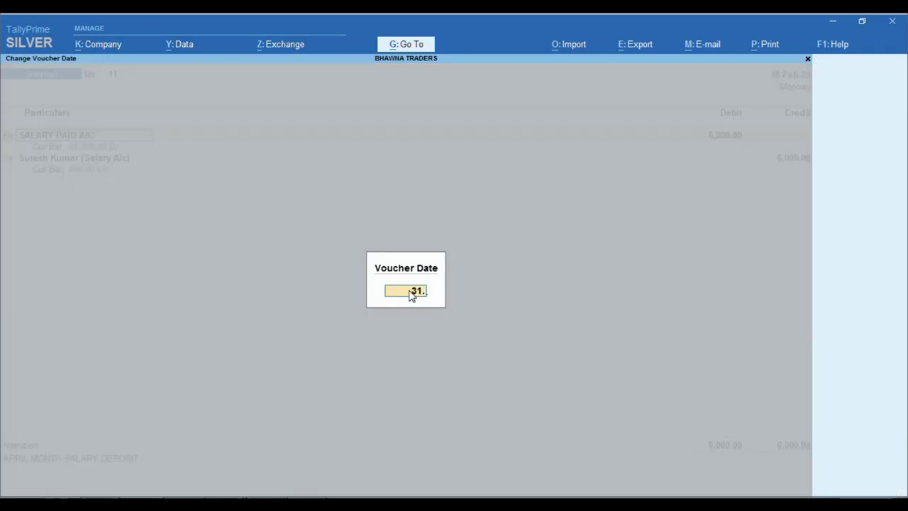
pyautogui.press('Return')
pyautogui.hotkey('ctrl', 'a')
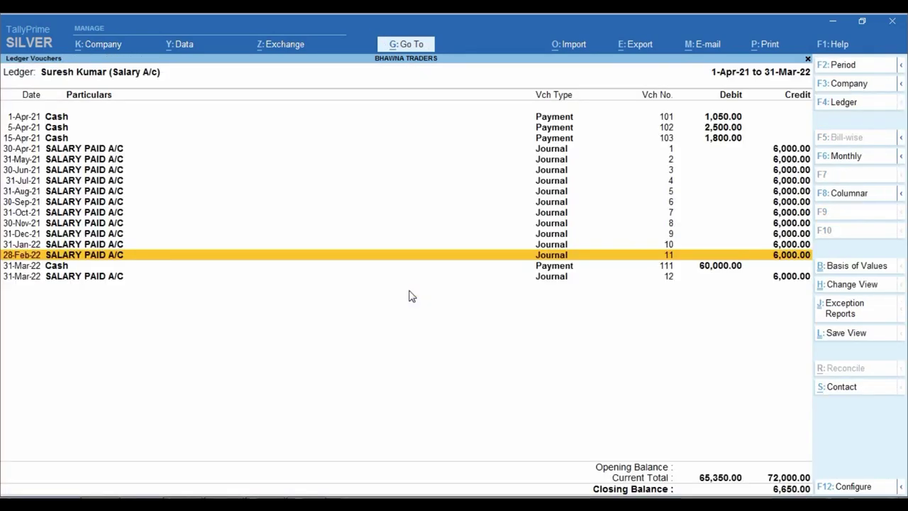
pyautogui.press('ctrl')
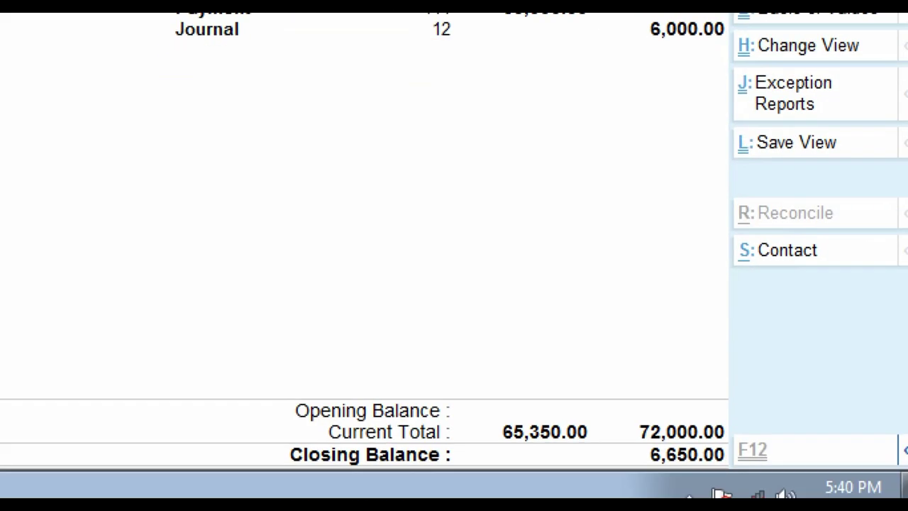
pyautogui.moveTo(629, 384)
pyautogui.mouseDown()
pyautogui.moveTo(652, 454)
pyautogui.moveTo(763, 447)
pyautogui.mouseUp()
pyautogui.moveTo(494, 389); pyautogui.dragTo(627, 451)
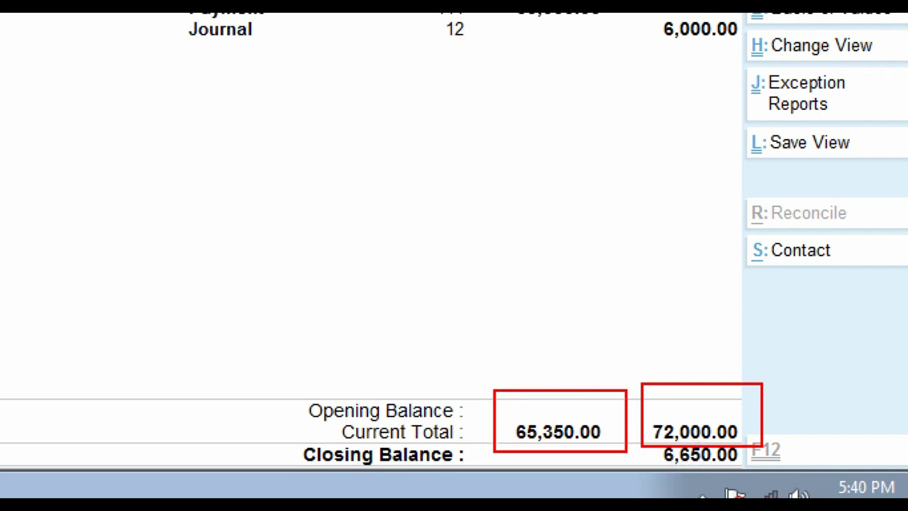
pyautogui.press('e')
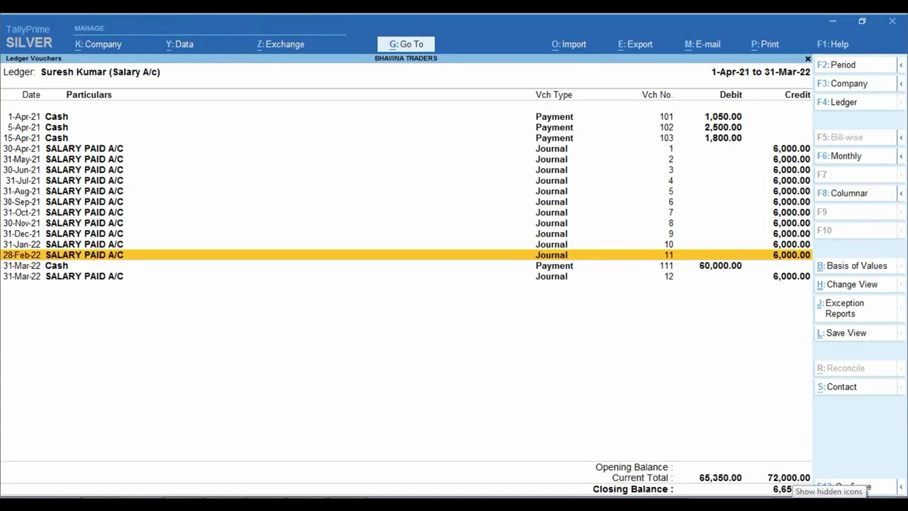
pyautogui.press('Escape')
pyautogui.press('Escape')
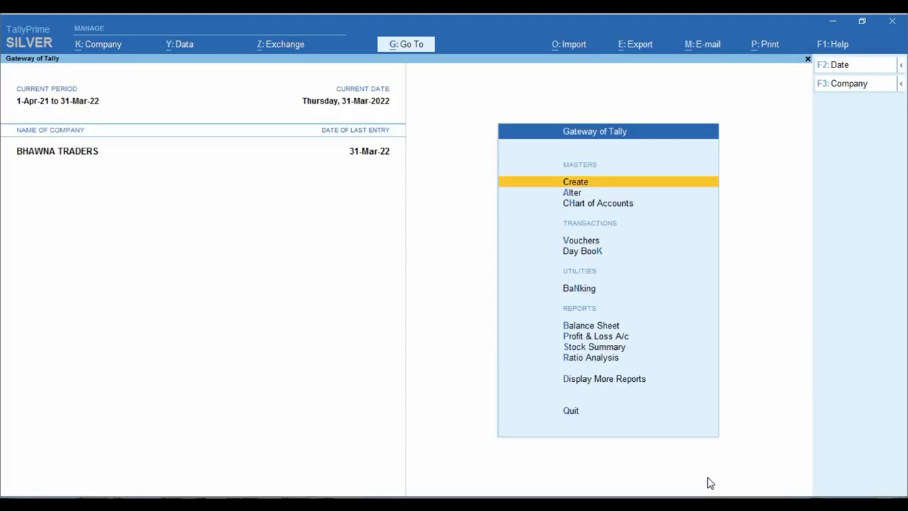
# Step: From the Balance Sheet, drill through Loans & Advances (Asset) into the salary ledger's monthly summary (6,650.00 Cr)
pyautogui.press('b')
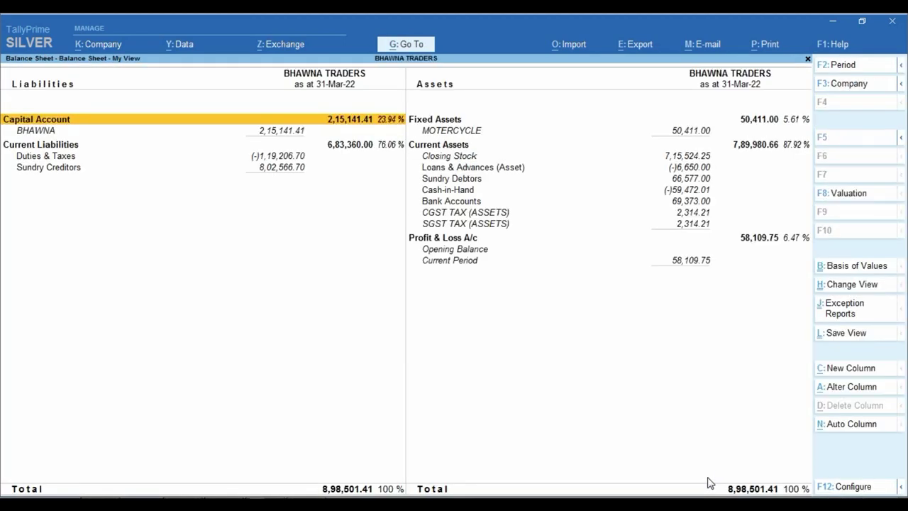
pyautogui.press('Down')
pyautogui.press('Right')
pyautogui.press('Down')
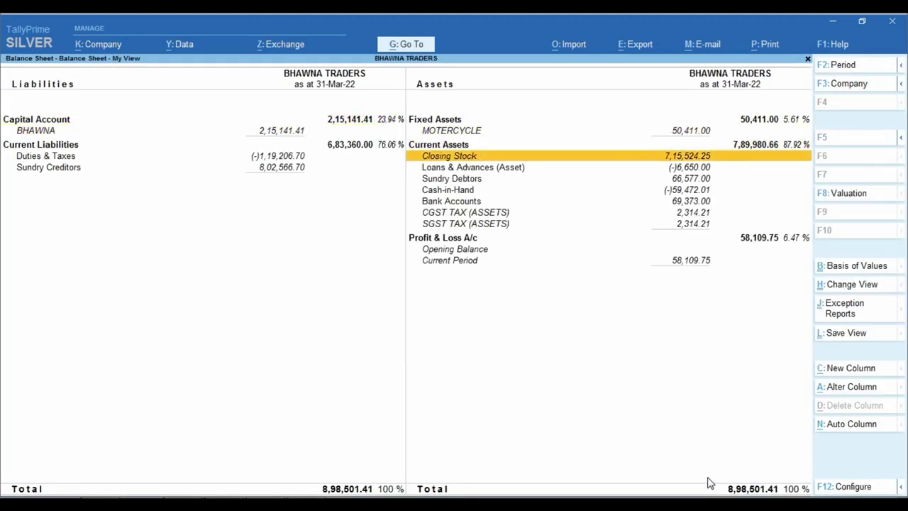
pyautogui.press('Down')
pyautogui.press('ctrl')
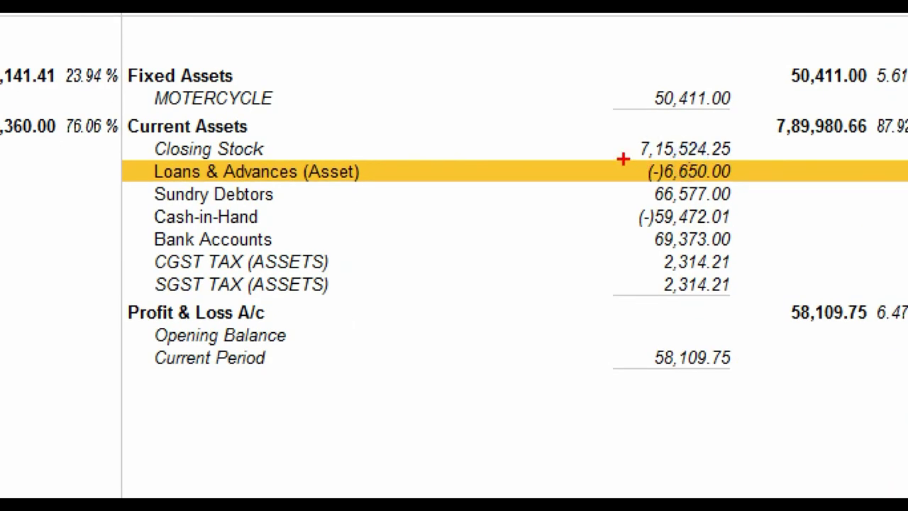
pyautogui.moveTo(623, 157)
pyautogui.mouseDown()
pyautogui.moveTo(651, 175)
pyautogui.moveTo(751, 189)
pyautogui.mouseUp()
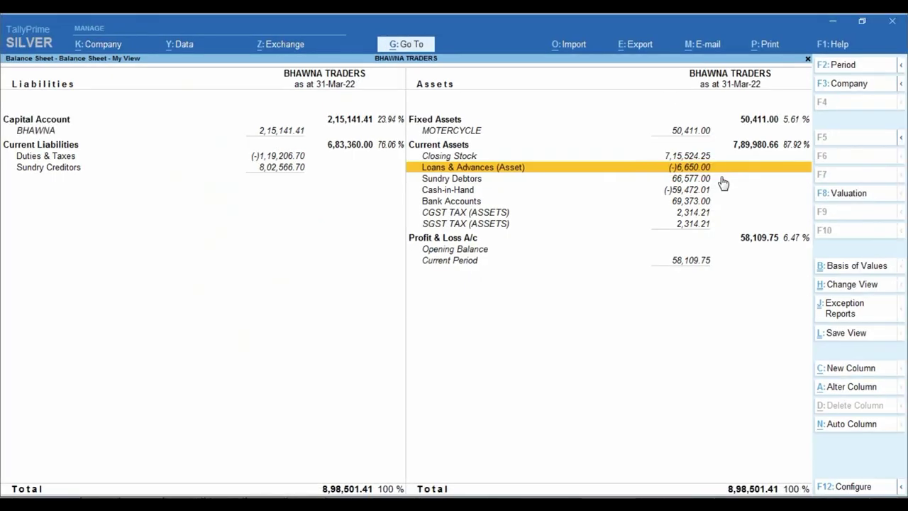
pyautogui.press('Return')
pyautogui.press('Return')
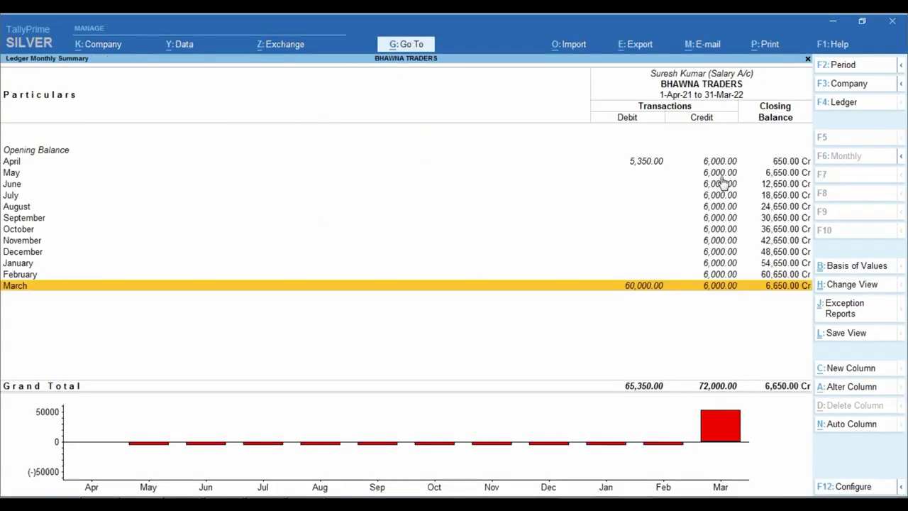
pyautogui.press('Return')
pyautogui.press('Return')
# Step: Alter the salary ledger from the March payment voucher: group Current Liabilities, TCS Not Applicable
pyautogui.press('Return')
pyautogui.hotkey('ctrl', 'Return')
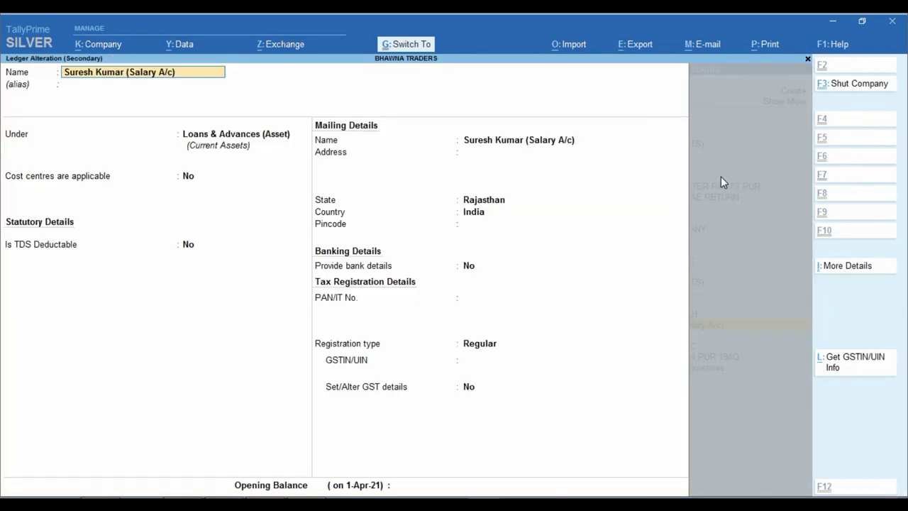
pyautogui.press('Return')
pyautogui.press('Return')
pyautogui.write('CU')
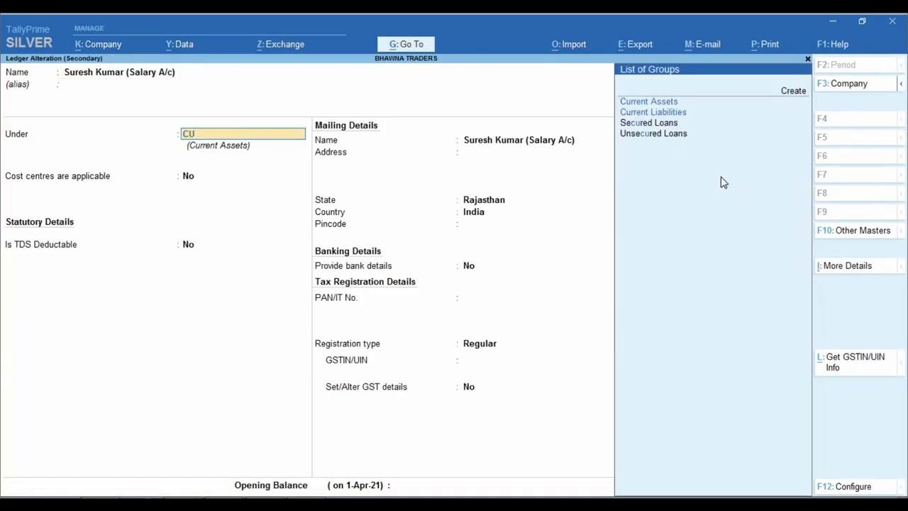
pyautogui.press('Down')
pyautogui.press('Return')
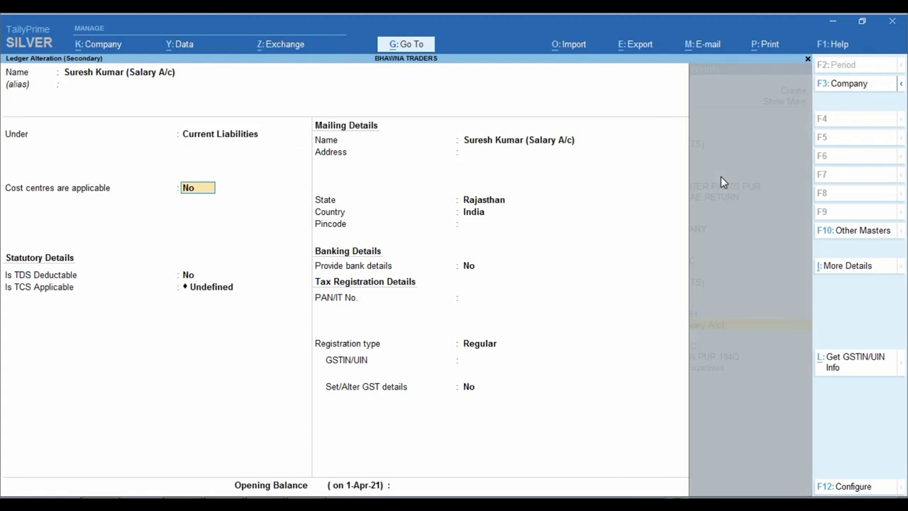
pyautogui.press('Return')
pyautogui.press('Return')
pyautogui.press('Down')
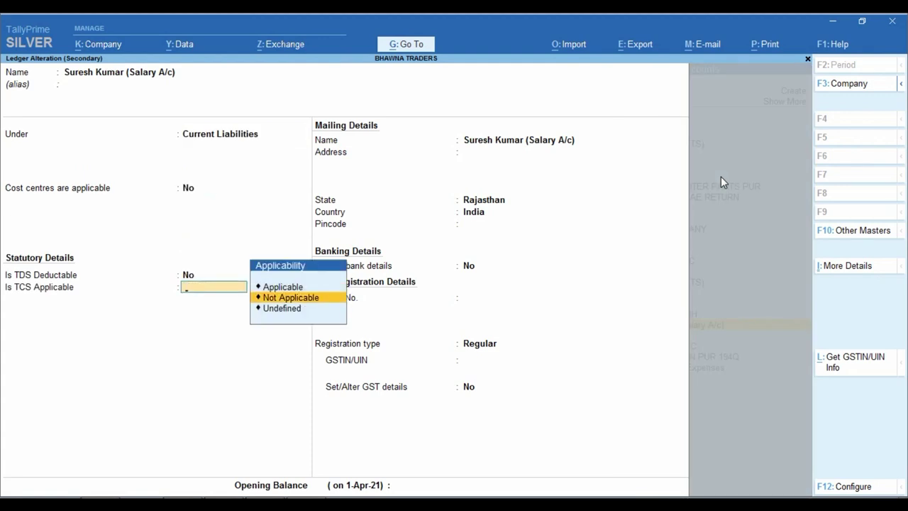
pyautogui.press('Return')
# Step: Save the altered ledger, accept the voucher, and return to the Balance Sheet
pyautogui.press('Return')
pyautogui.hotkey('ctrl', 'a')
pyautogui.press('Return')
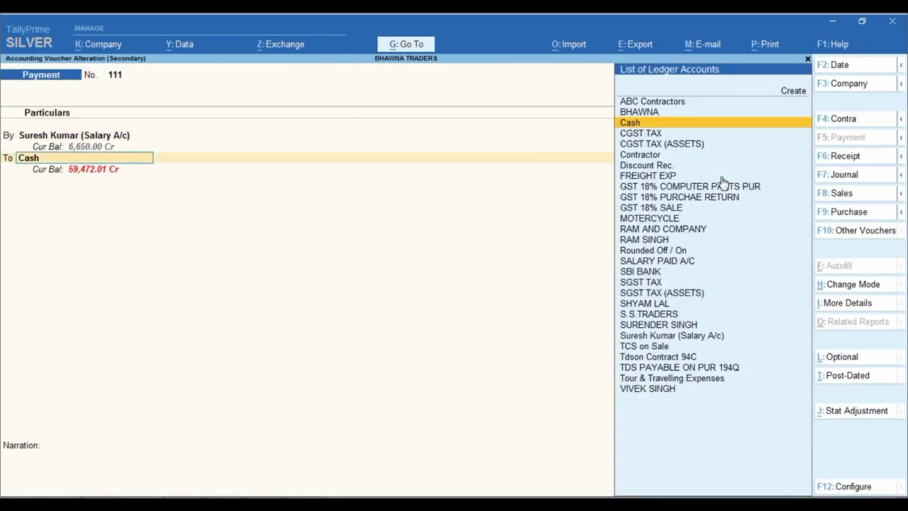
pyautogui.press('Return')
pyautogui.press('Return')
pyautogui.press('Return')
pyautogui.press('Return')
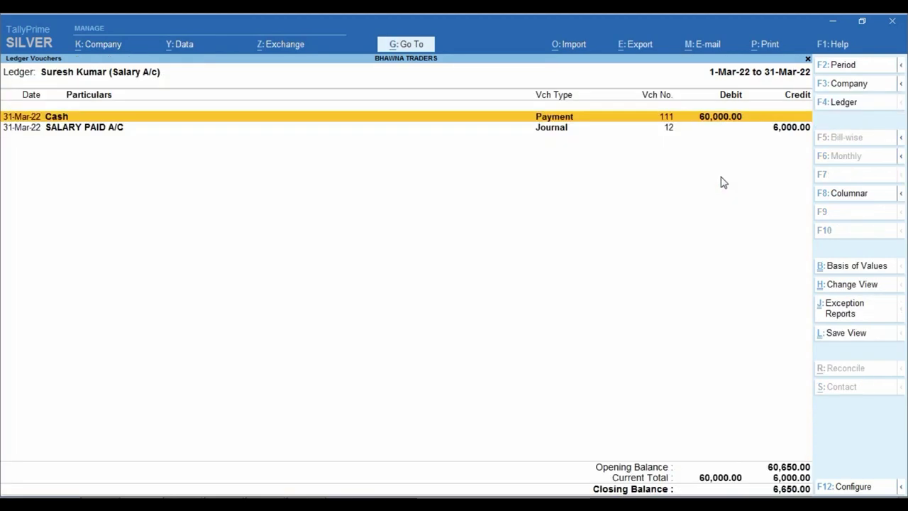
pyautogui.press('Escape')
pyautogui.press('Escape')
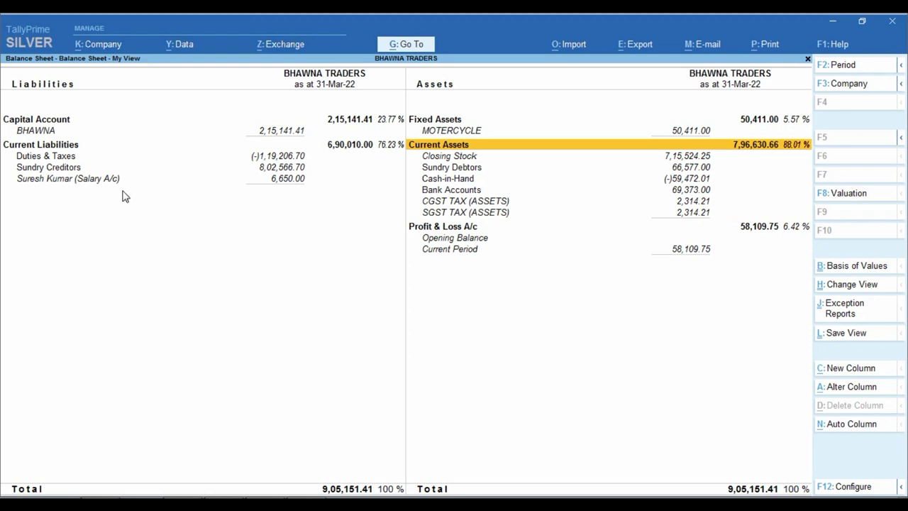
# Step: Check Duties & Taxes and the salary ledger under Current Liabilities, then close the Balance Sheet
pyautogui.click(100, 155)
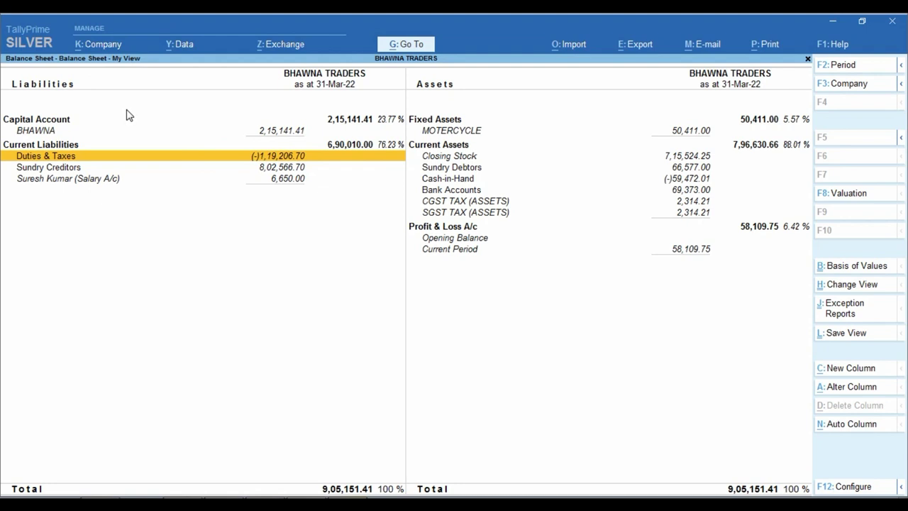
pyautogui.press('Down')
pyautogui.press('Down')
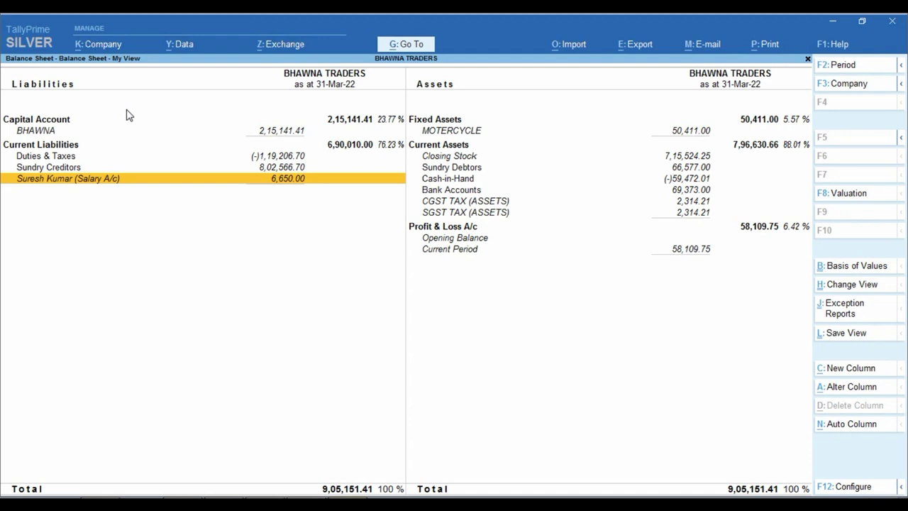
pyautogui.press('Escape')
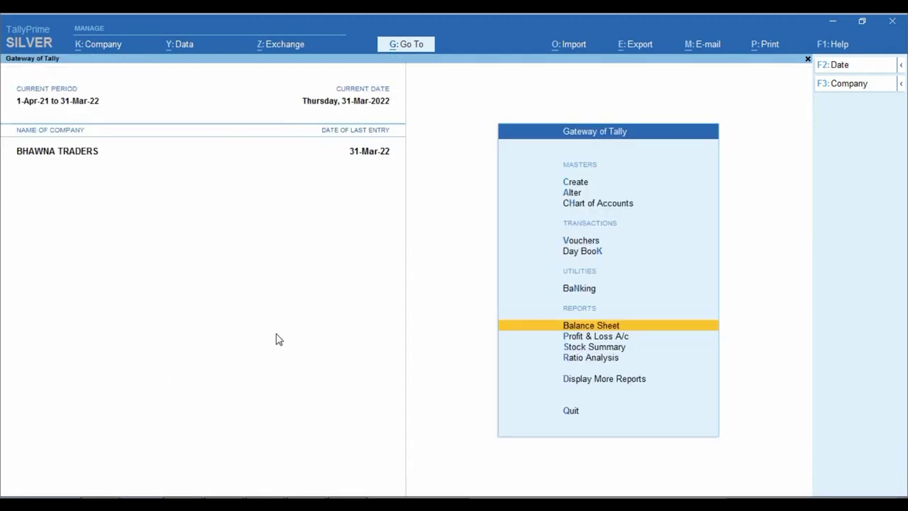
# Step: Open the detailed Profit & Loss A/c and locate SALARY PAID A/C at 72,000.00 under Indirect Expenses
pyautogui.press('p')
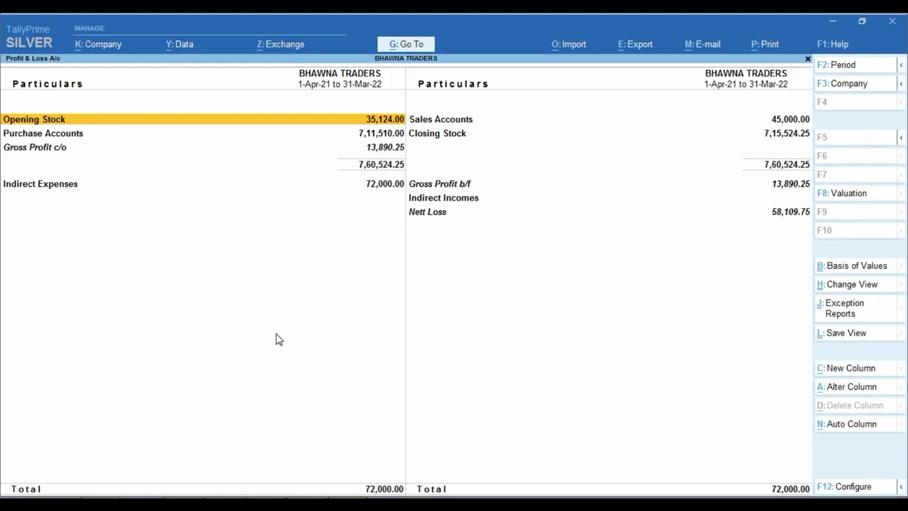
pyautogui.hotkey('alt', 'F5')
pyautogui.press('Down')
pyautogui.press('Down')
pyautogui.press('Down')
pyautogui.press('Down')
pyautogui.press('Down')
pyautogui.press('Down')
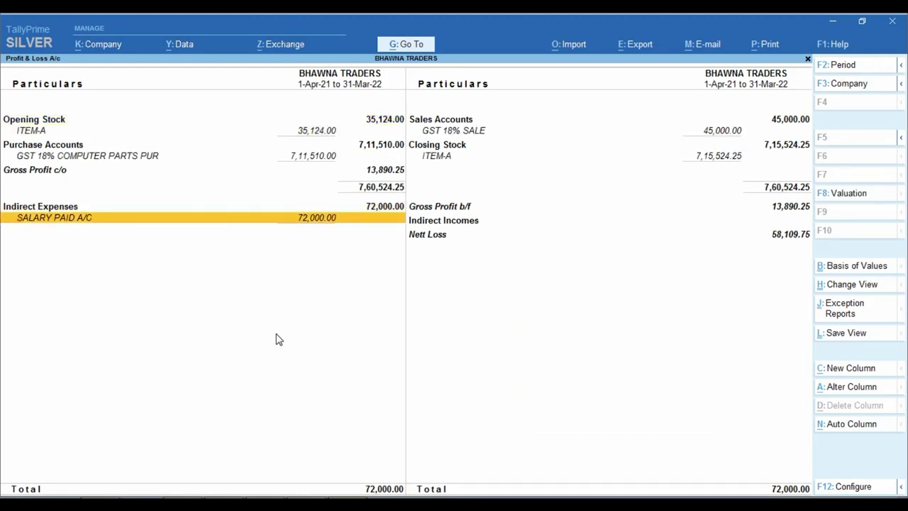
pyautogui.press('ctrl')
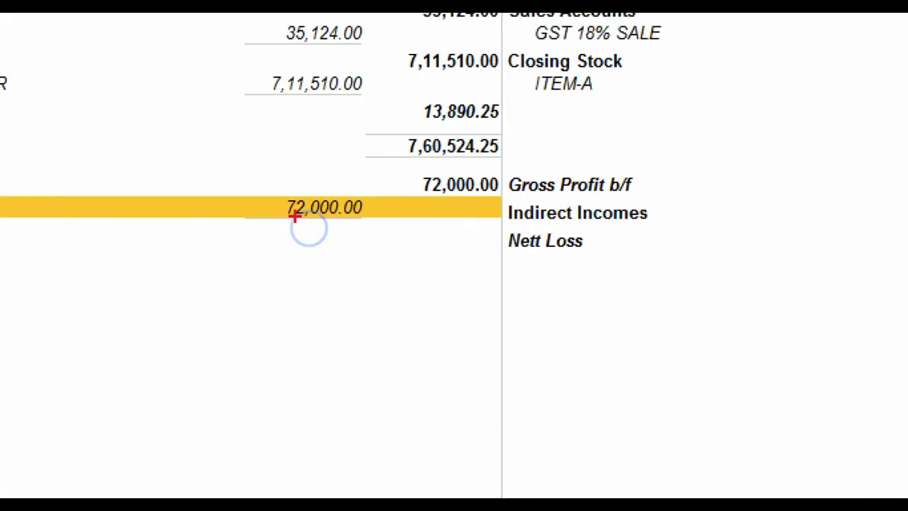
pyautogui.moveTo(264, 183); pyautogui.dragTo(390, 238)
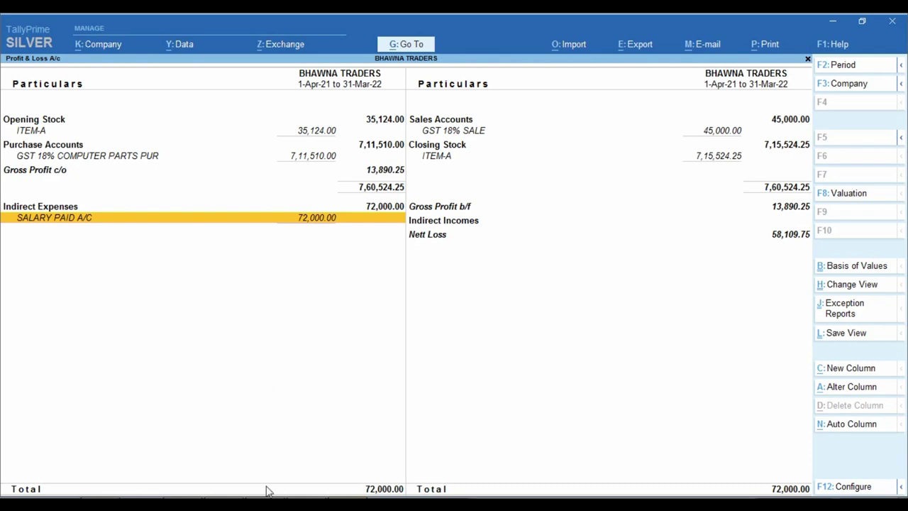
pyautogui.hotkey('alt', 'Tab')
# Step: Check the D33 and C33 totals, then enter 75000 in C33 so C35 becomes 69,650.00
pyautogui.click(401, 283)
pyautogui.scroll(2, 375, 233)
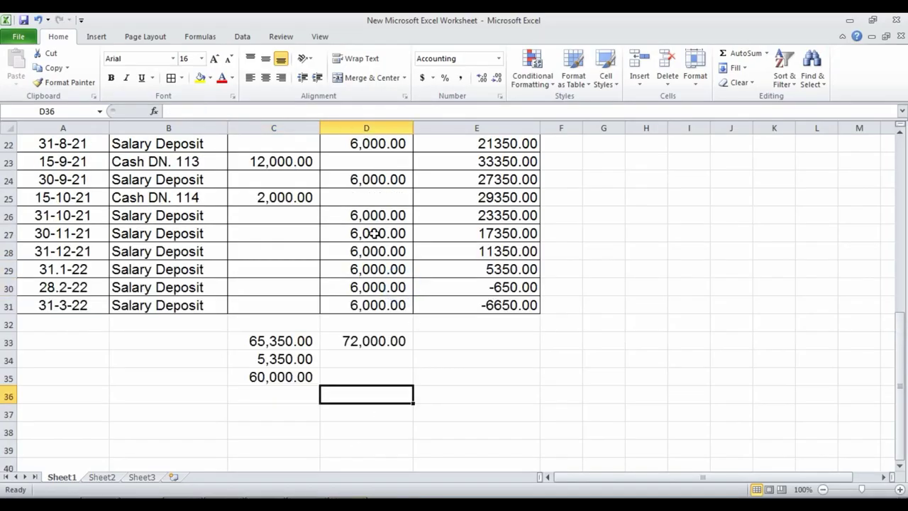
pyautogui.click(370, 342)
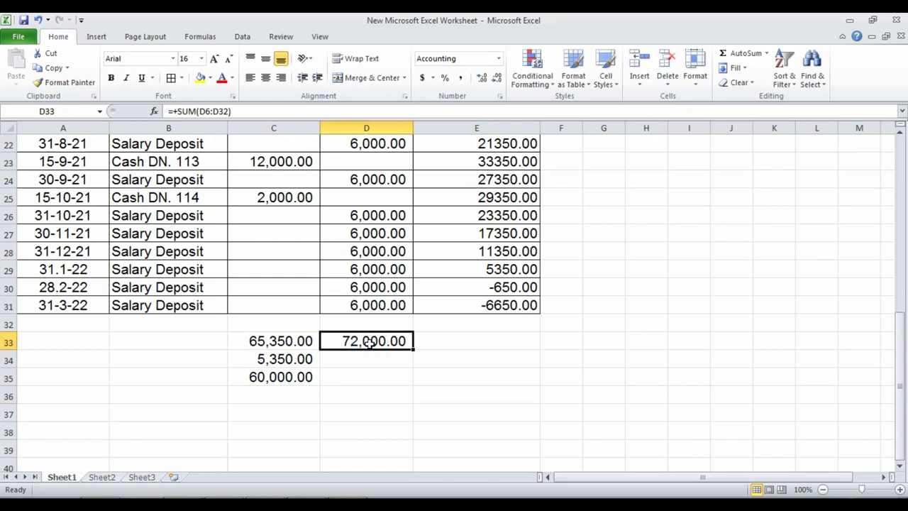
pyautogui.click(275, 341)
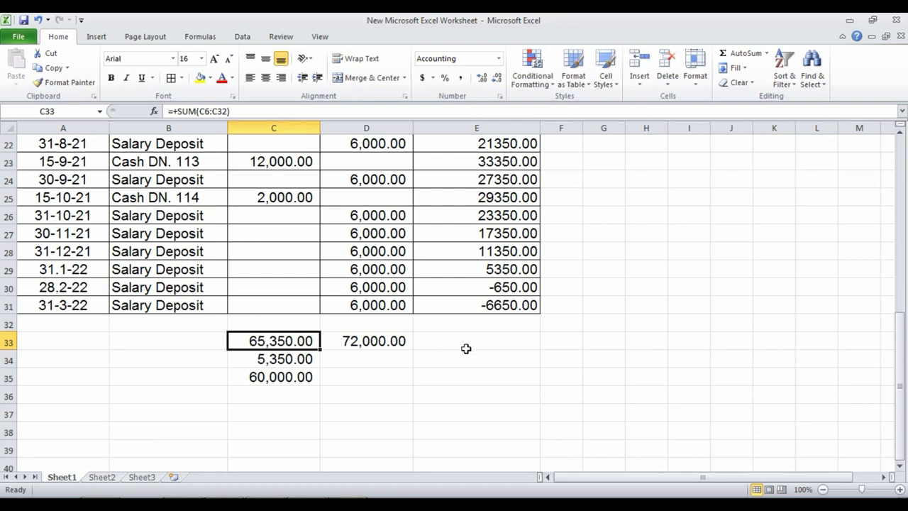
pyautogui.write('75000')
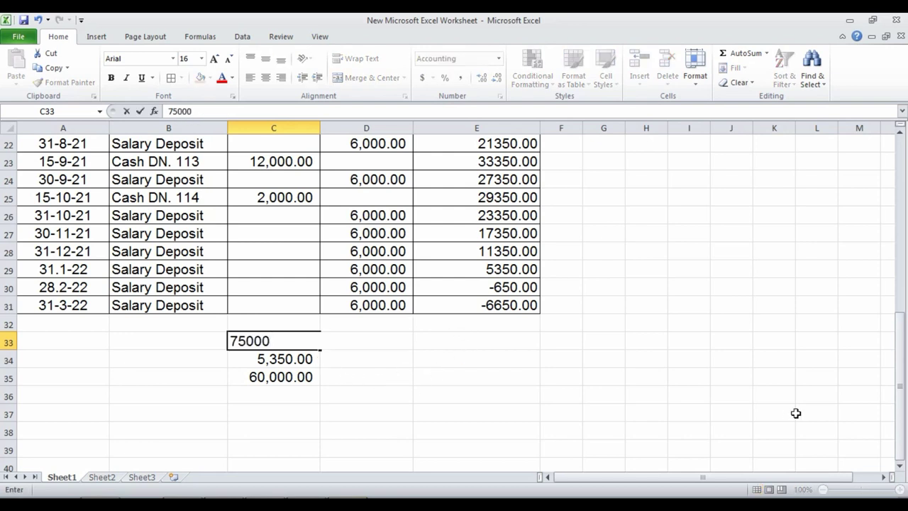
pyautogui.press('Return')
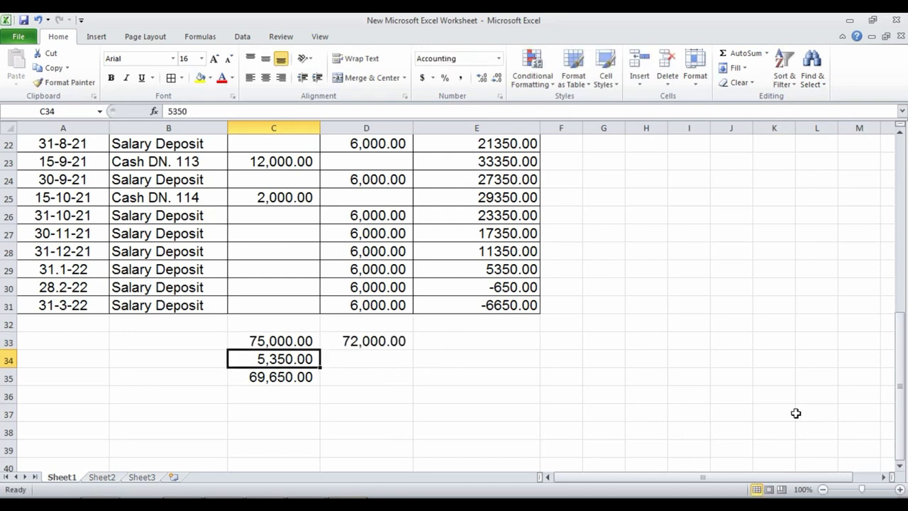
pyautogui.press('Up')
pyautogui.press('Right')
pyautogui.press('Down')
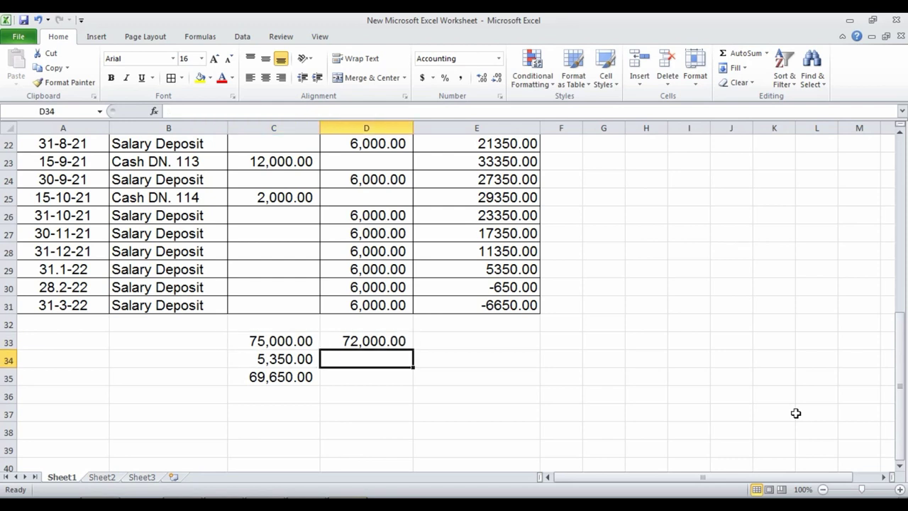
pyautogui.hotkey('alt', 'Tab')
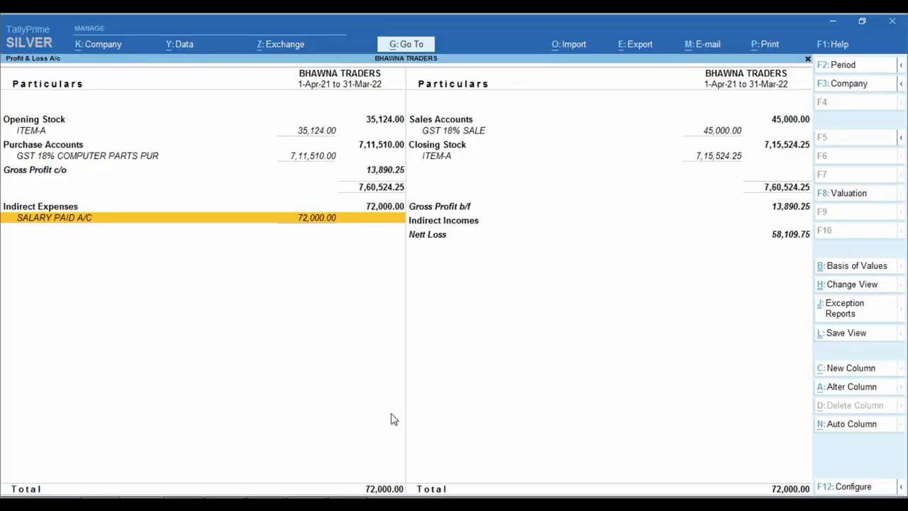
# Step: Leave Profit & Loss and reopen the Balance Sheet, with totals still at 9,05,151.41
pyautogui.press('Escape')
pyautogui.press('b')
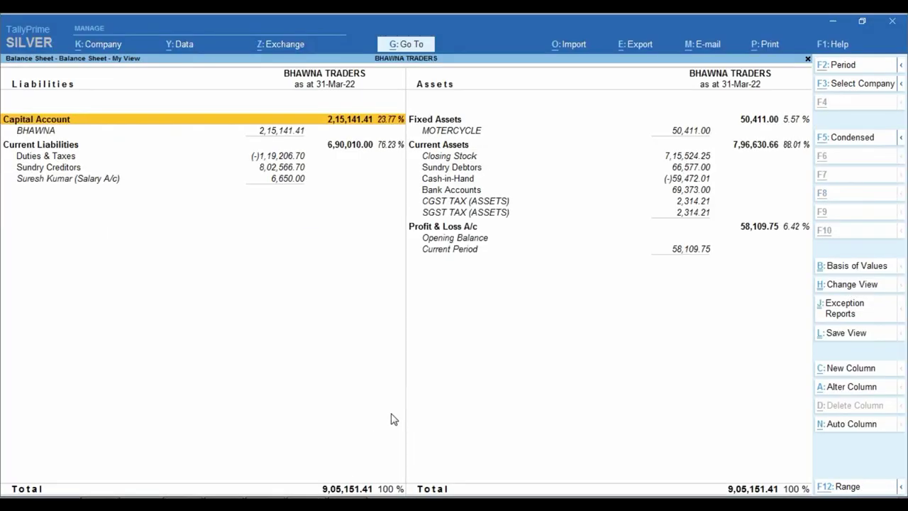